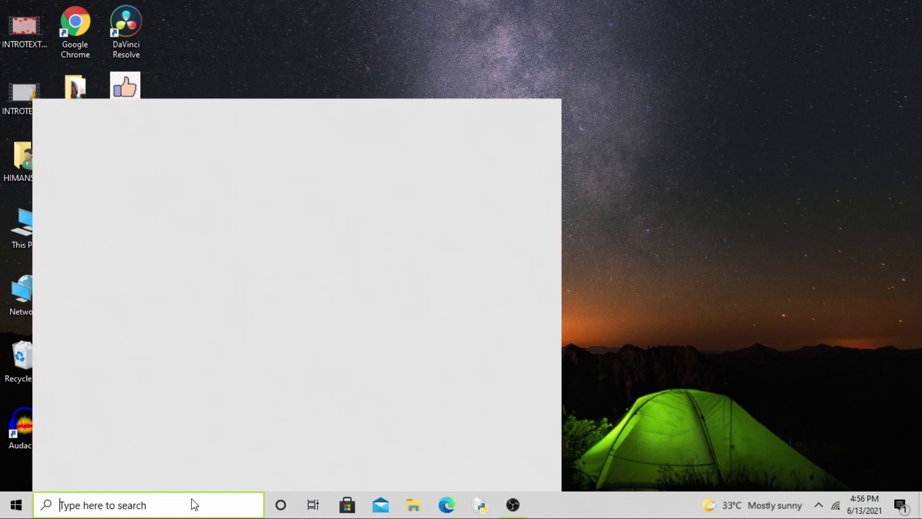
- Launch PowerPoint, create a blank presentation, and add a second slide with the Blank layout
click(174, 287)
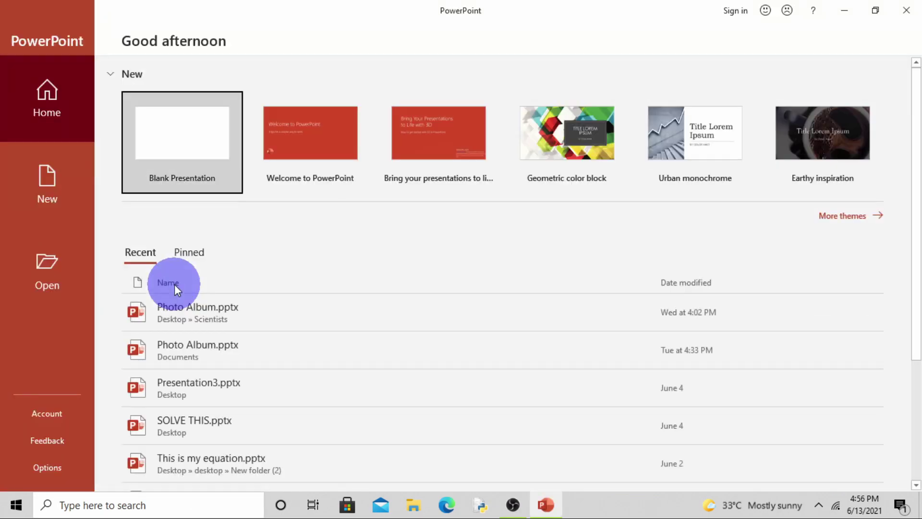
click(183, 163)
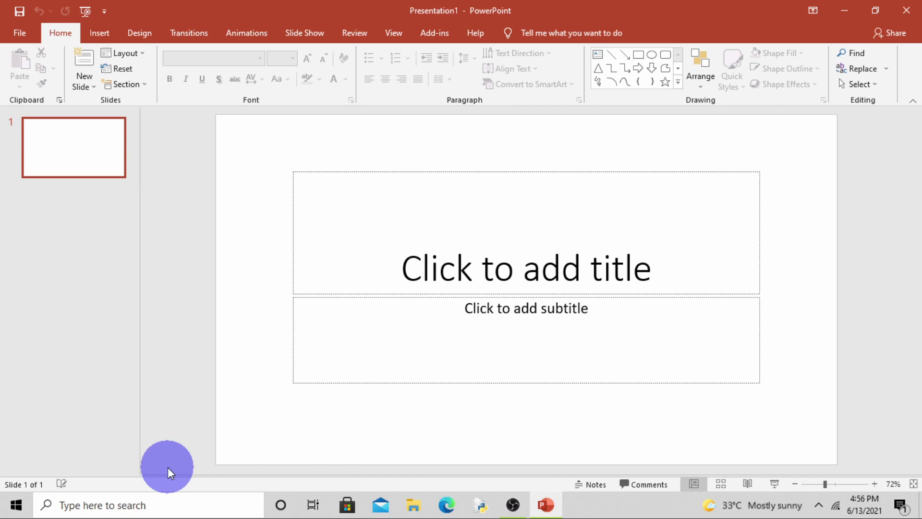
click(80, 82)
click(99, 272)
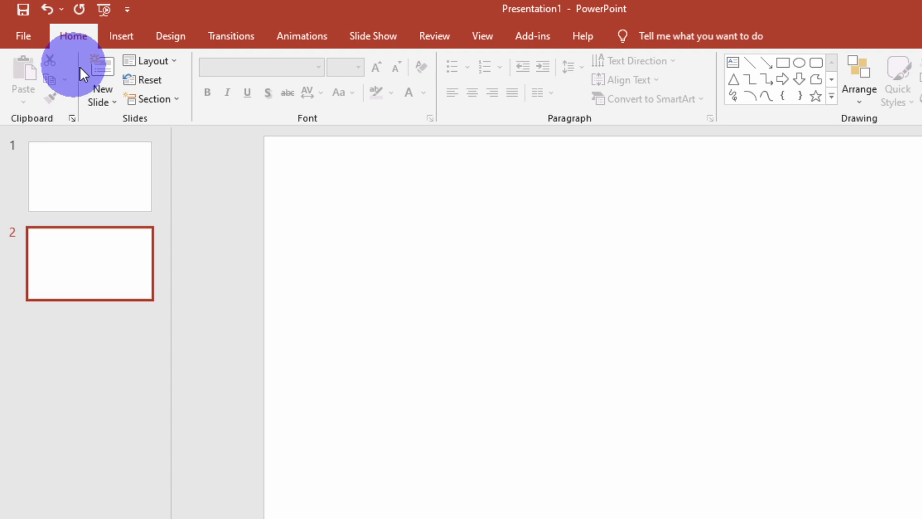
click(127, 41)
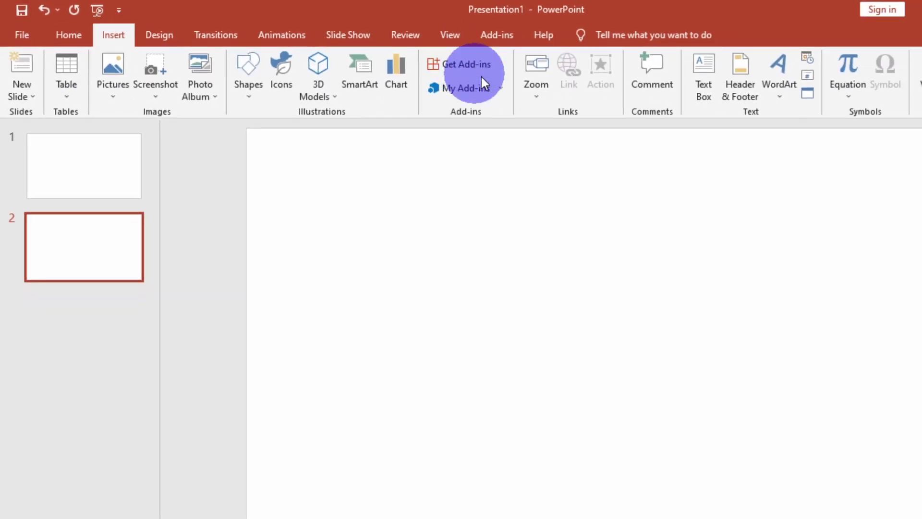
click(738, 74)
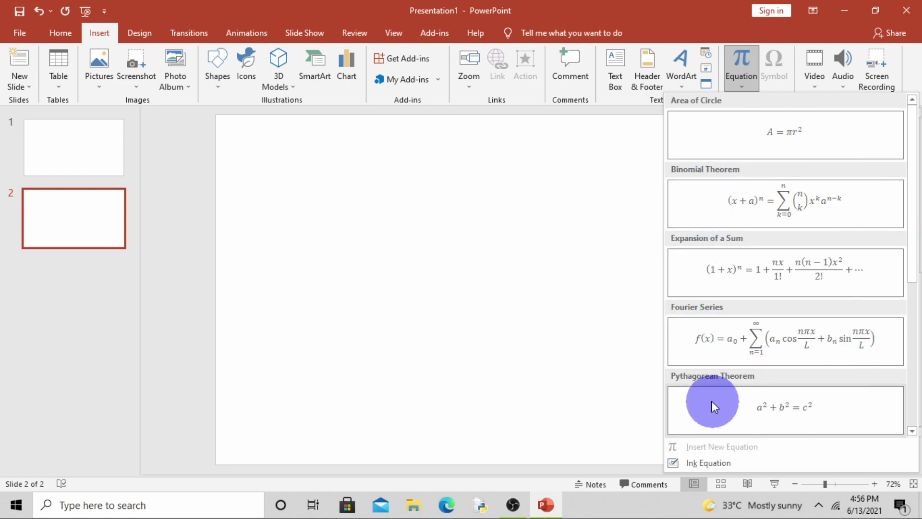
click(766, 138)
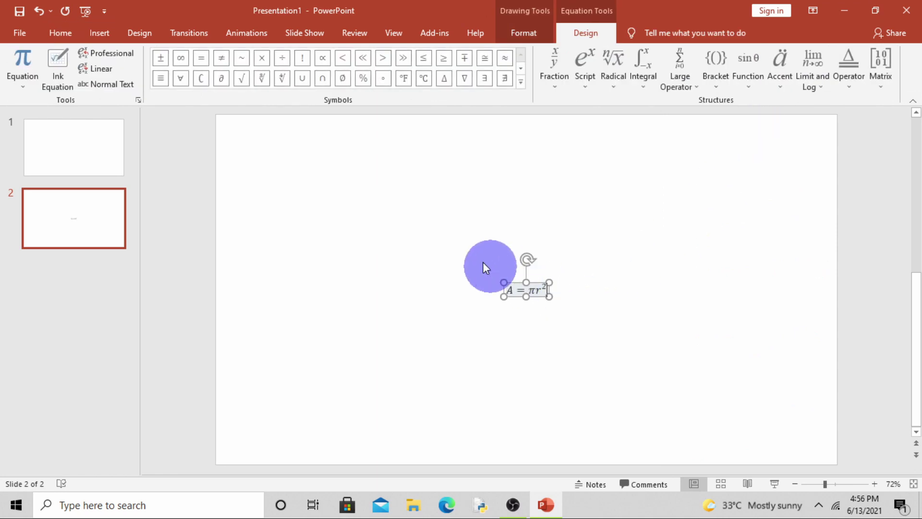
click(72, 32)
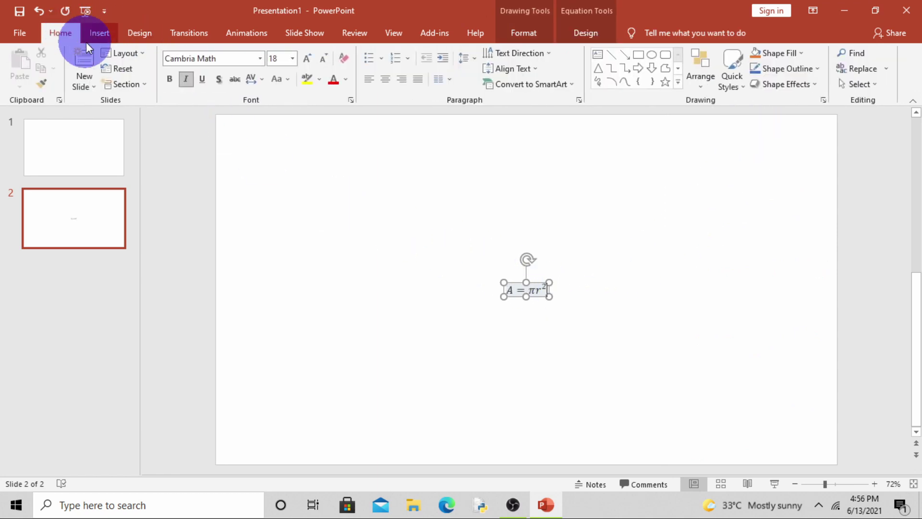
click(292, 56)
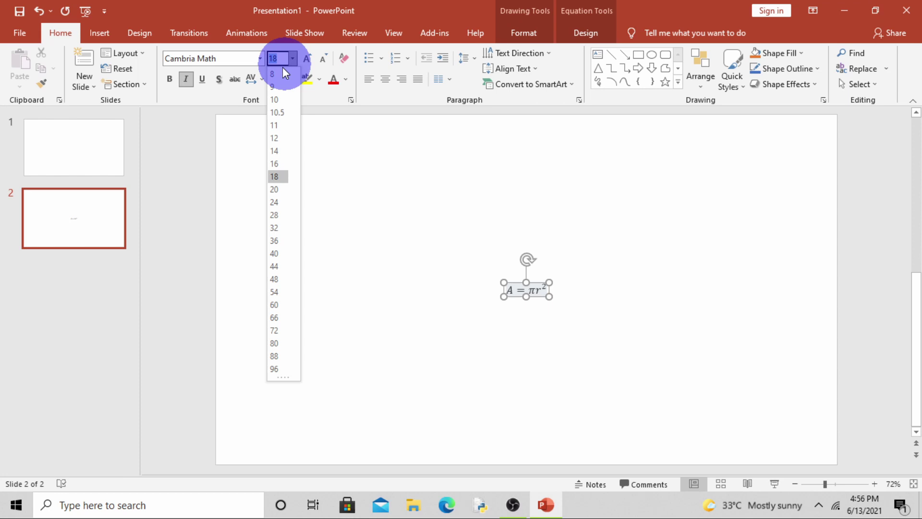
click(278, 253)
click(627, 373)
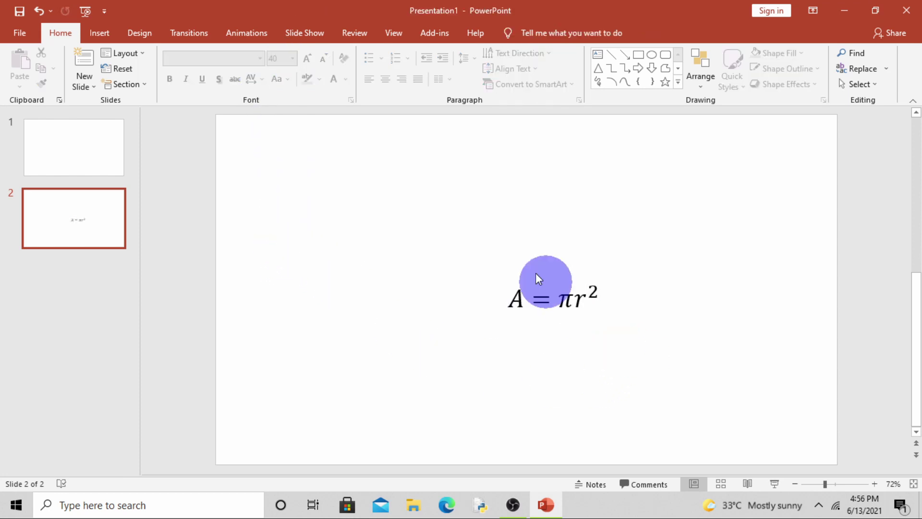
mouse_move(498, 280)
mouse_down()
mouse_move(565, 337)
mouse_move(619, 331)
mouse_up()
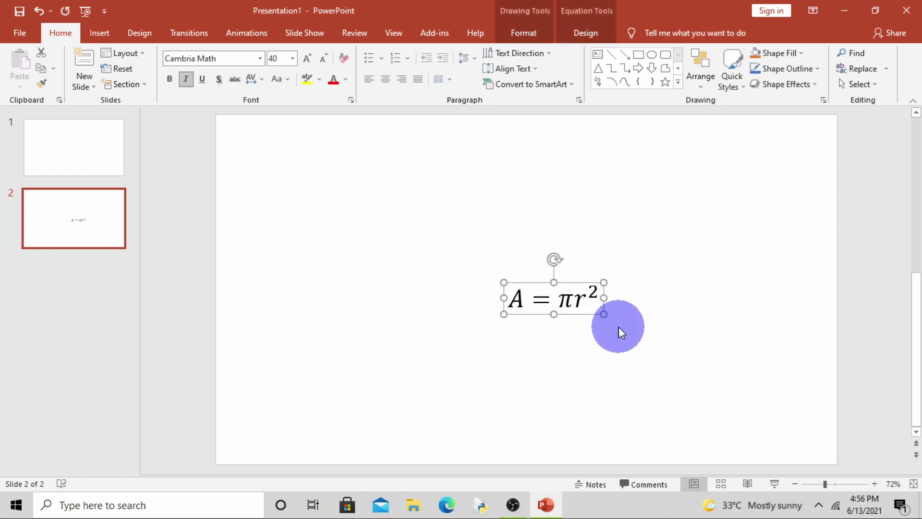
key(Delete)
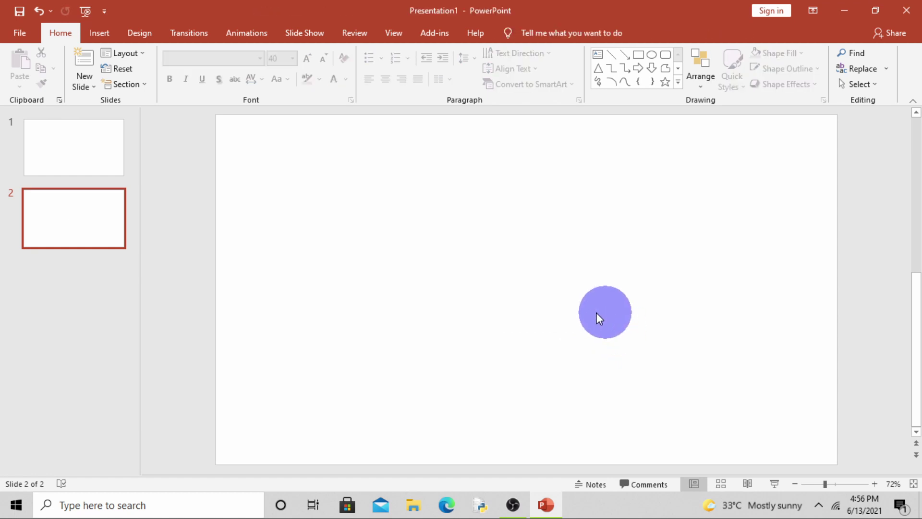
- Open the Ink Equation pad from the Insert tab's Equation menu
click(100, 33)
click(745, 76)
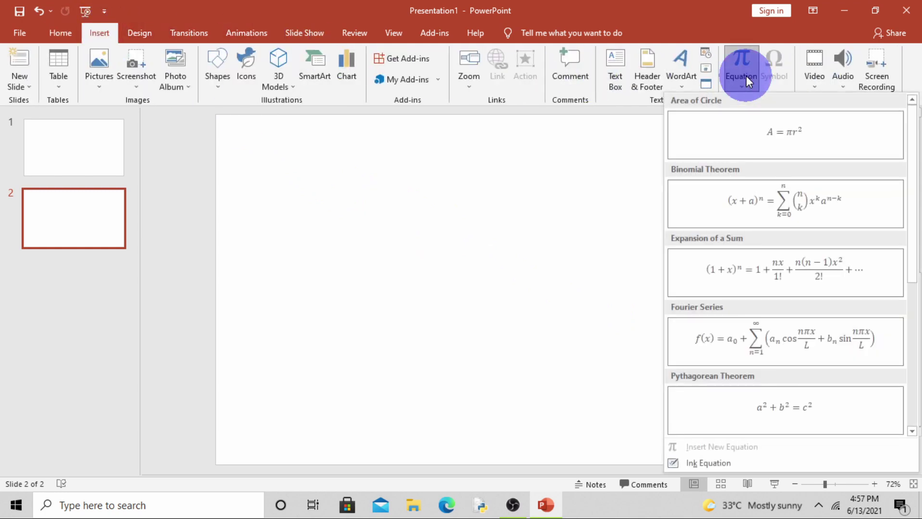
click(686, 462)
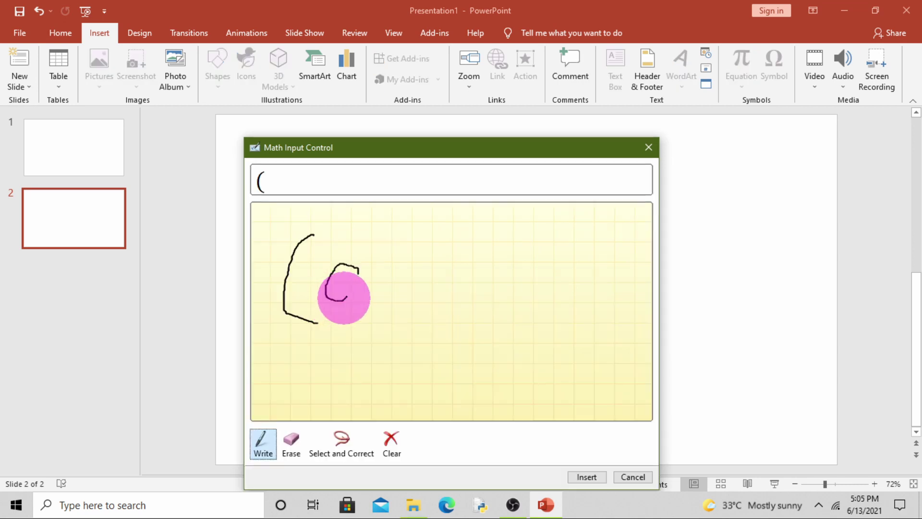
- Handwrite the left-hand side (a+b)² followed by the equals sign
mouse_move(344, 298)
mouse_down()
mouse_move(362, 268)
mouse_move(379, 307)
mouse_up()
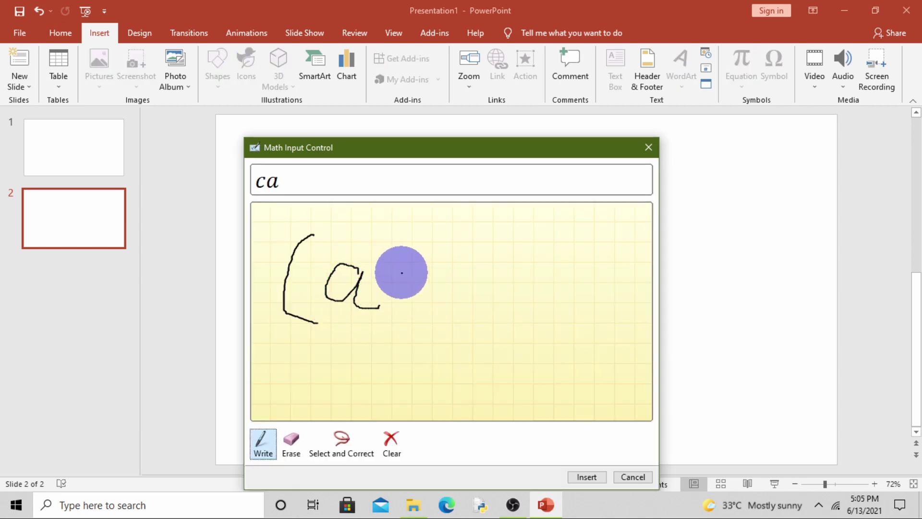
mouse_move(406, 274)
mouse_down()
mouse_move(406, 313)
mouse_move(410, 290)
mouse_move(423, 288)
mouse_up()
mouse_move(448, 250)
mouse_down()
mouse_move(438, 304)
mouse_move(469, 278)
mouse_move(441, 286)
mouse_up()
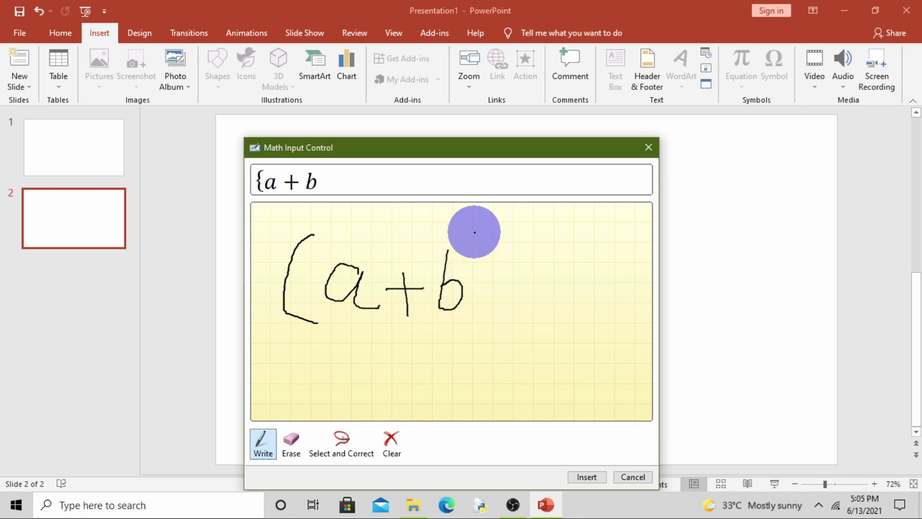
mouse_move(473, 231)
mouse_down()
mouse_move(494, 323)
mouse_move(471, 332)
mouse_up()
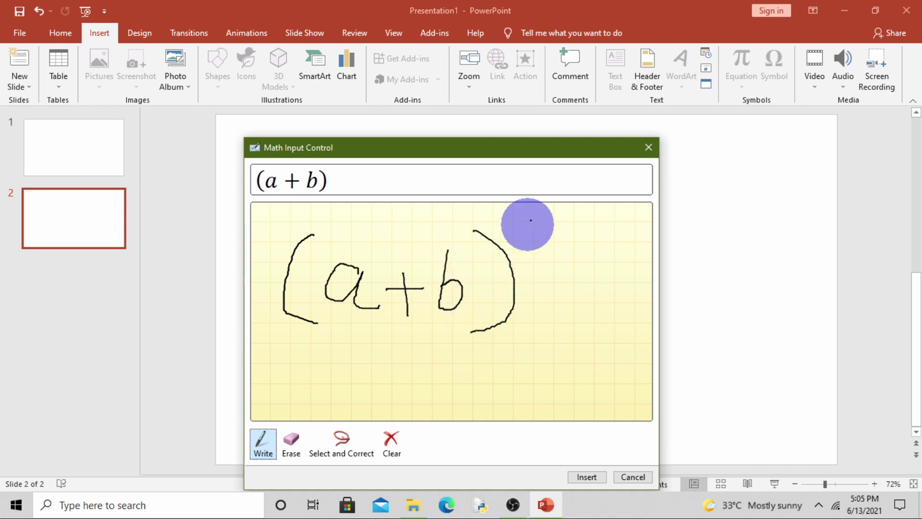
mouse_move(529, 220)
mouse_down()
mouse_move(520, 247)
mouse_move(549, 252)
mouse_up()
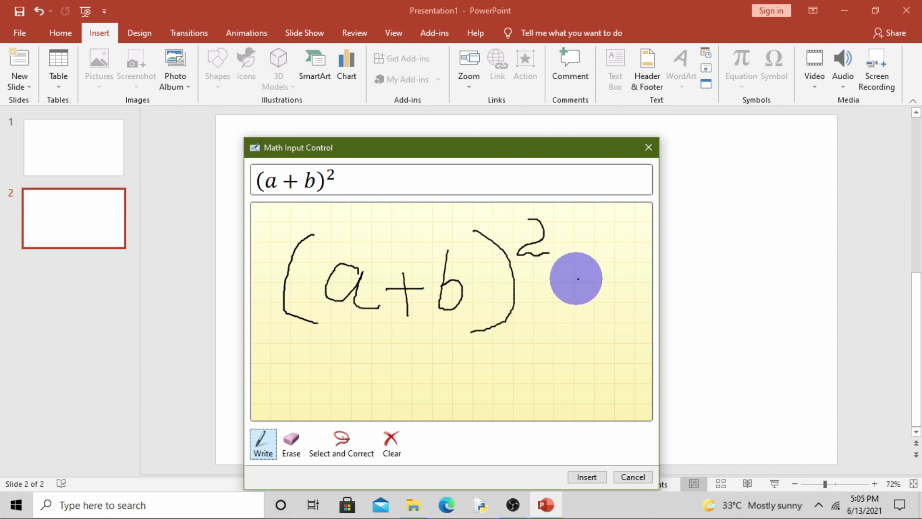
mouse_move(570, 279)
mouse_down()
mouse_move(582, 278)
mouse_move(584, 294)
mouse_move(610, 299)
mouse_up()
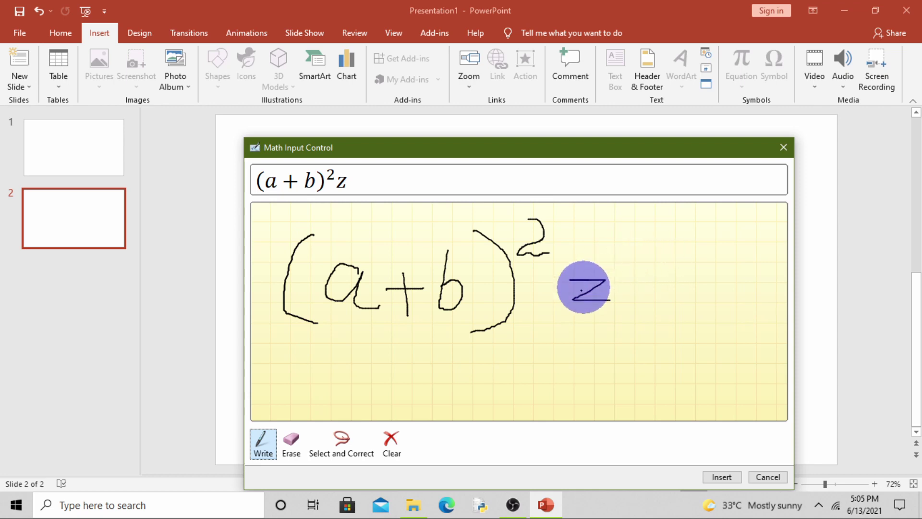
- Handwrite the right-hand side a² + b² + 2ab
mouse_move(665, 271)
mouse_down()
mouse_move(650, 270)
mouse_move(673, 304)
mouse_move(699, 316)
mouse_up()
mouse_move(692, 234)
mouse_down()
mouse_move(705, 237)
mouse_move(745, 312)
mouse_move(758, 294)
mouse_up()
drag(377, 152, 233, 106)
mouse_move(642, 210)
mouse_down()
mouse_move(637, 262)
mouse_move(651, 247)
mouse_up()
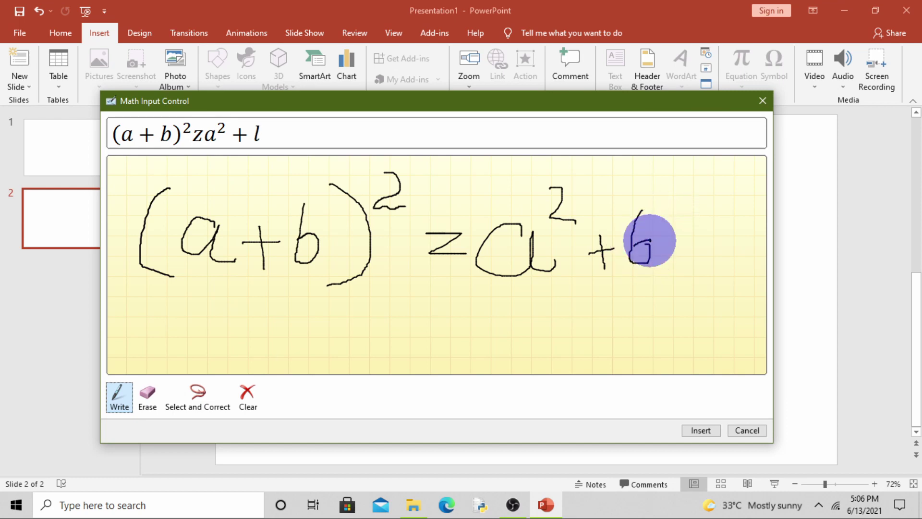
mouse_move(664, 210)
mouse_down()
mouse_move(685, 243)
mouse_move(723, 267)
mouse_move(735, 254)
mouse_up()
mouse_move(766, 222)
mouse_down()
mouse_move(765, 243)
mouse_move(795, 262)
mouse_up()
mouse_move(823, 221)
mouse_down()
mouse_move(819, 247)
mouse_move(842, 250)
mouse_up()
mouse_move(855, 201)
mouse_down()
mouse_move(856, 253)
mouse_move(851, 226)
mouse_up()
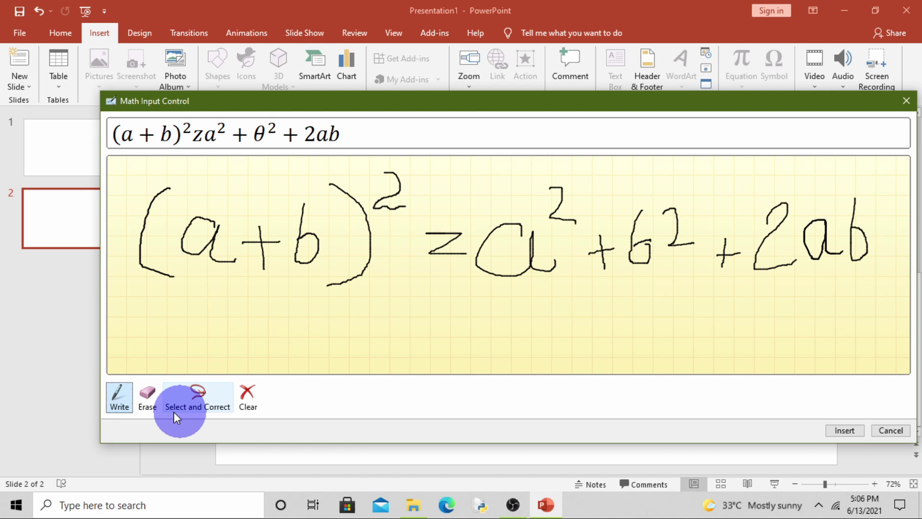
- Erase the ink after the equals sign and rewrite a² + b² + 2ab
click(152, 399)
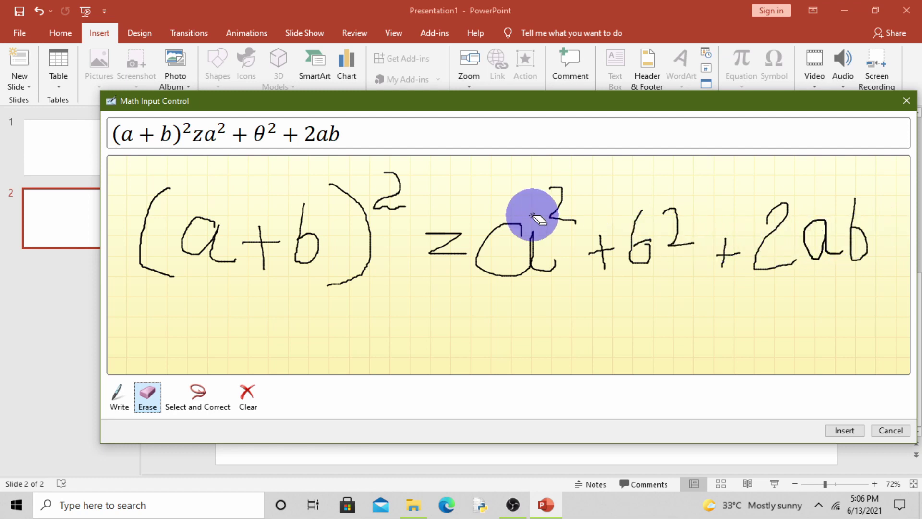
mouse_move(531, 213)
mouse_down()
mouse_move(494, 288)
mouse_move(523, 275)
mouse_move(599, 185)
mouse_move(555, 223)
mouse_move(489, 248)
mouse_move(791, 265)
mouse_move(721, 261)
mouse_move(705, 243)
mouse_move(637, 244)
mouse_up()
click(119, 399)
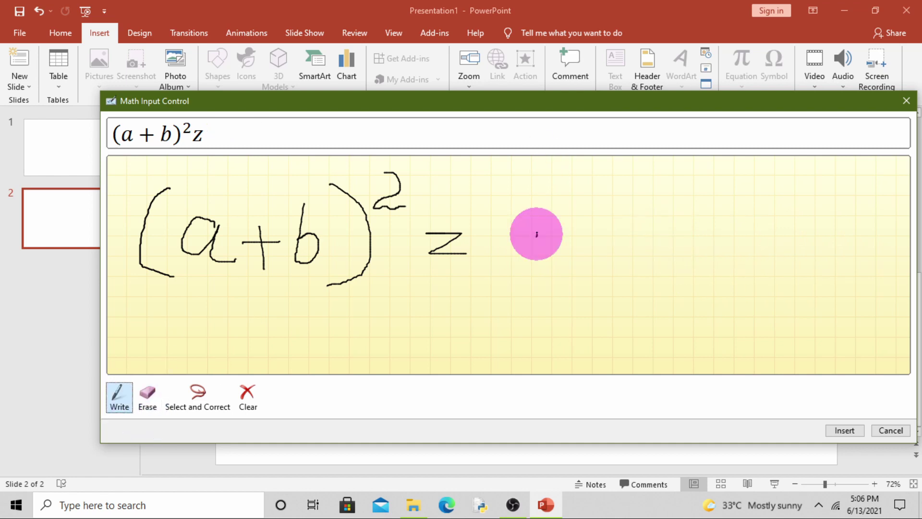
drag(538, 230, 558, 259)
drag(569, 214, 598, 230)
mouse_move(627, 219)
mouse_down()
mouse_move(634, 276)
mouse_move(653, 251)
mouse_up()
drag(679, 219, 681, 272)
mouse_move(719, 206)
mouse_down()
mouse_move(717, 240)
mouse_move(792, 246)
mouse_up()
drag(761, 232, 759, 276)
mouse_move(803, 226)
mouse_down()
mouse_move(793, 278)
mouse_move(833, 276)
mouse_up()
drag(859, 233, 870, 274)
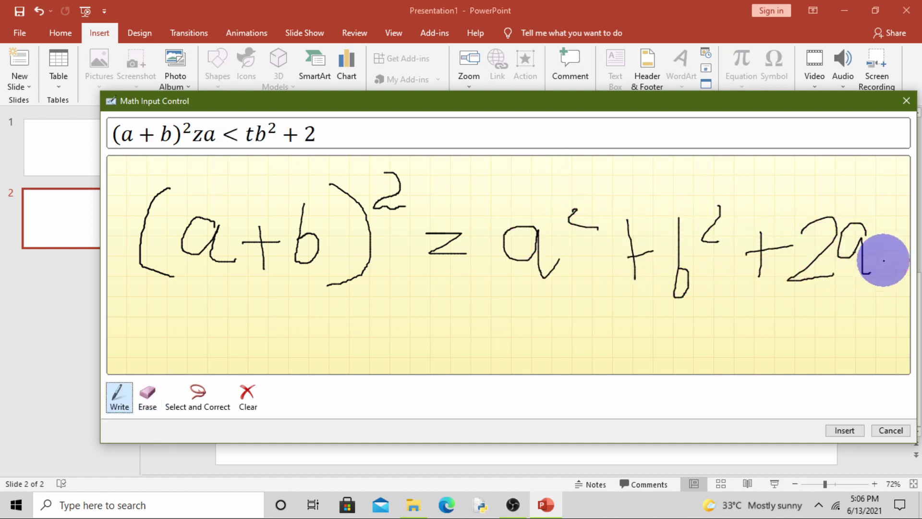
drag(896, 202, 889, 262)
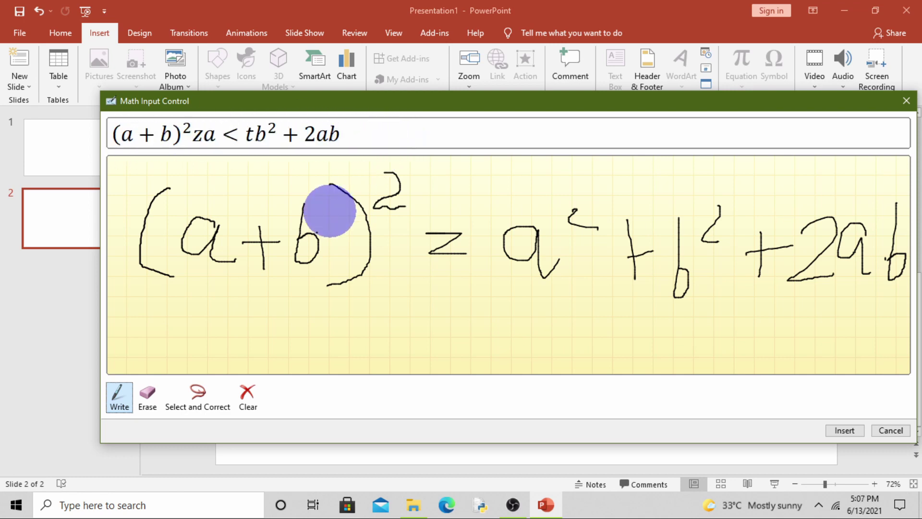
- Fix the misread strokes: z becomes =, the stroke after a becomes 2, t becomes +
click(197, 399)
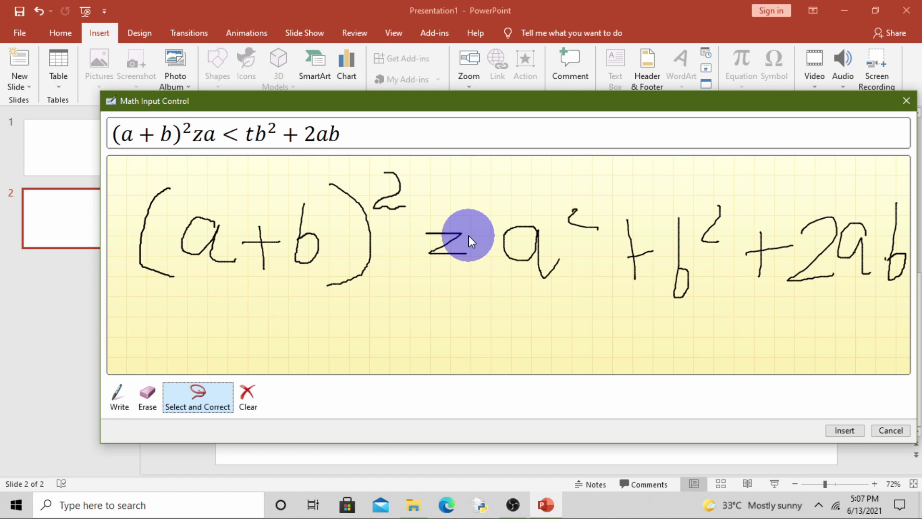
mouse_move(437, 215)
mouse_down()
mouse_move(436, 266)
mouse_move(471, 222)
mouse_move(439, 213)
mouse_up()
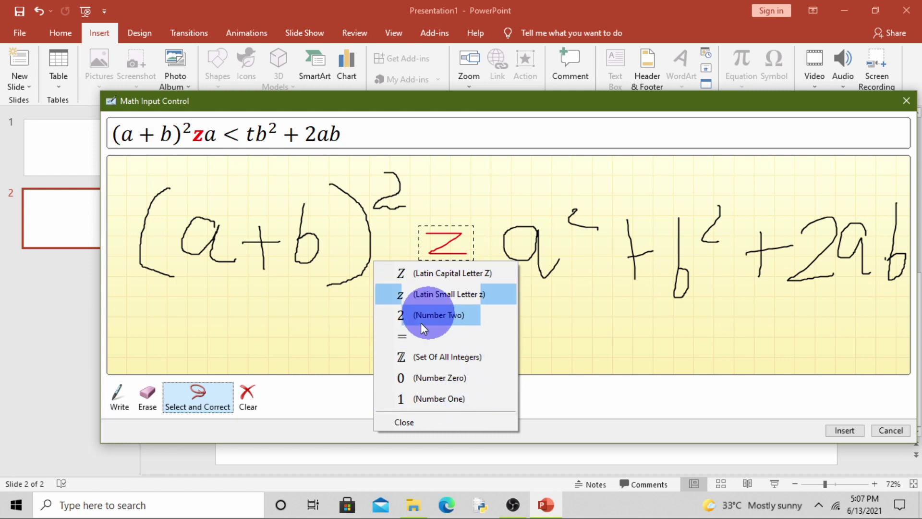
click(404, 337)
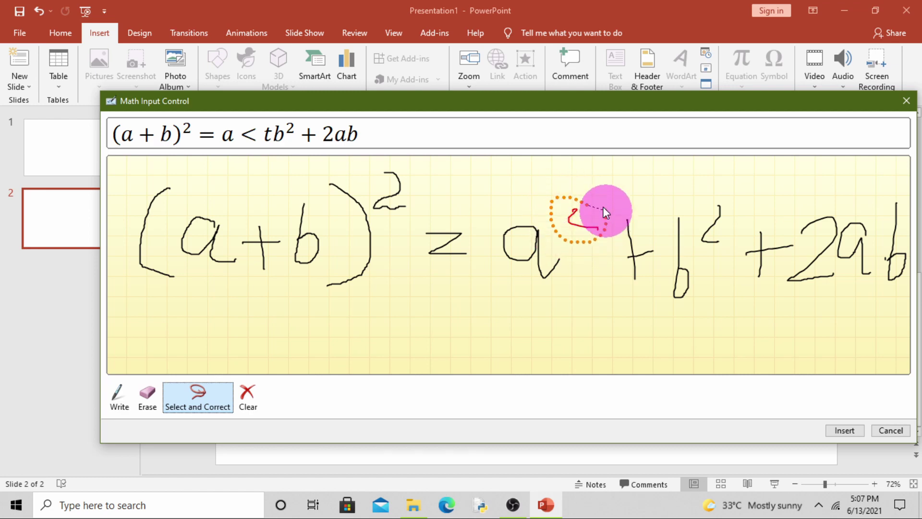
drag(603, 206, 603, 209)
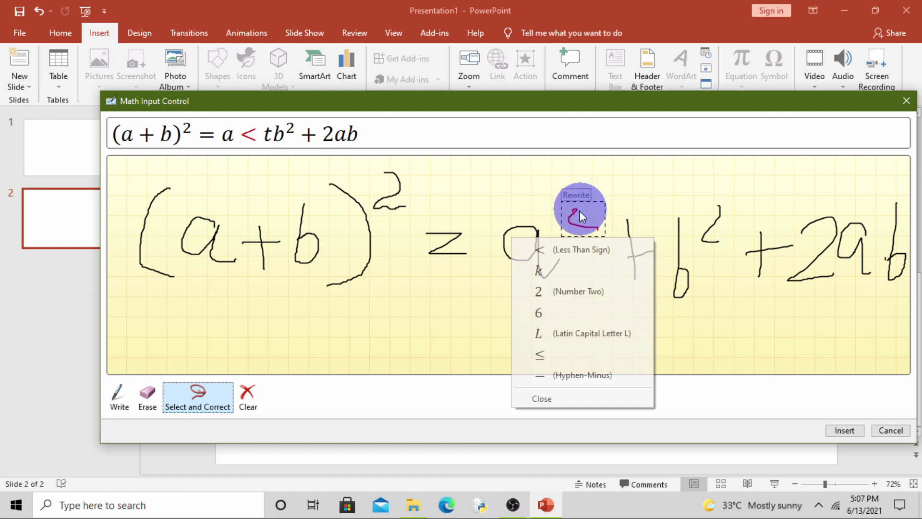
click(583, 288)
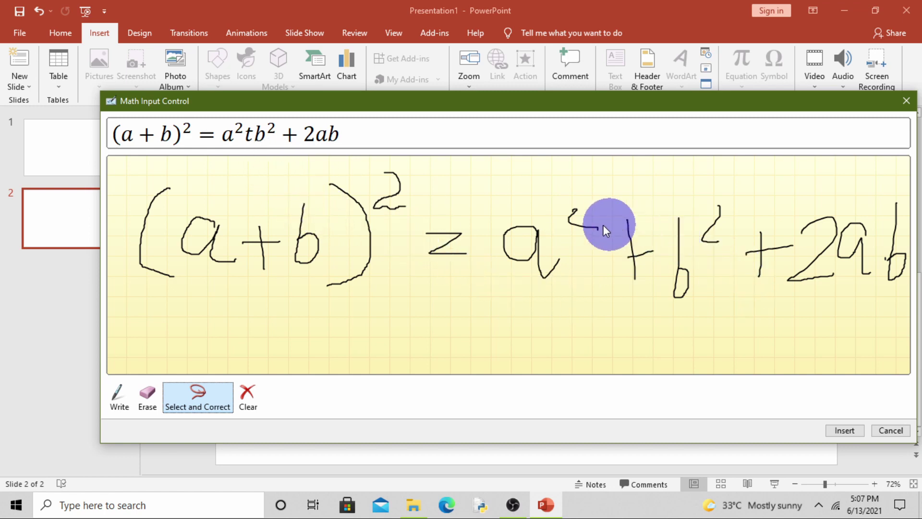
mouse_move(650, 234)
mouse_down()
mouse_move(630, 194)
mouse_move(609, 290)
mouse_move(659, 247)
mouse_move(654, 227)
mouse_up()
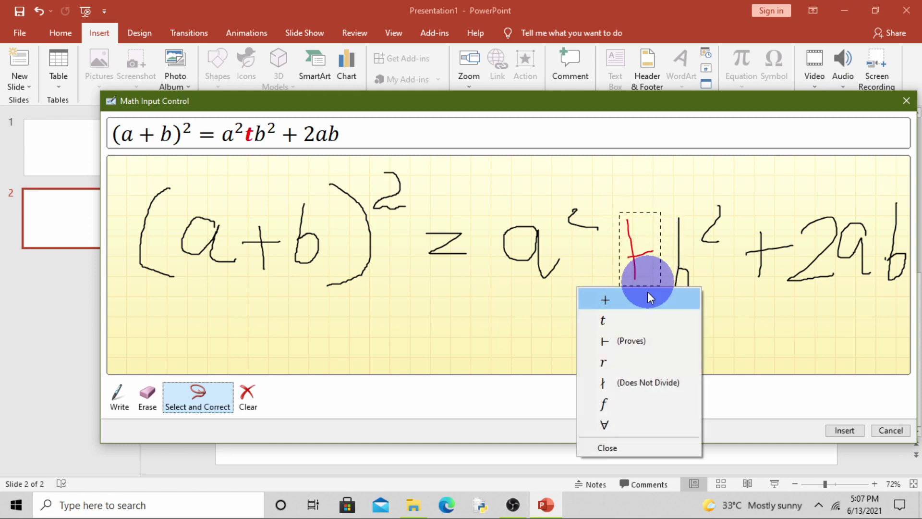
click(637, 309)
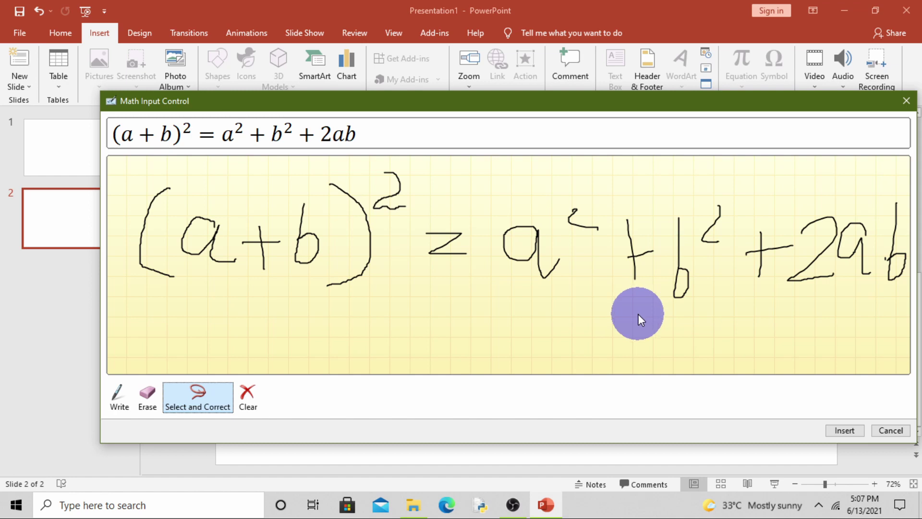
- Insert the corrected equation into slide 2 and set its font size to 40
click(844, 430)
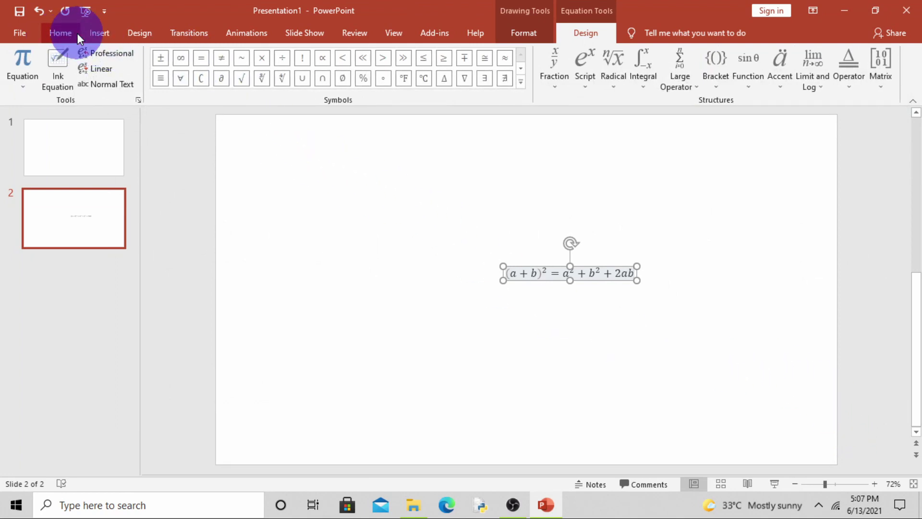
click(67, 36)
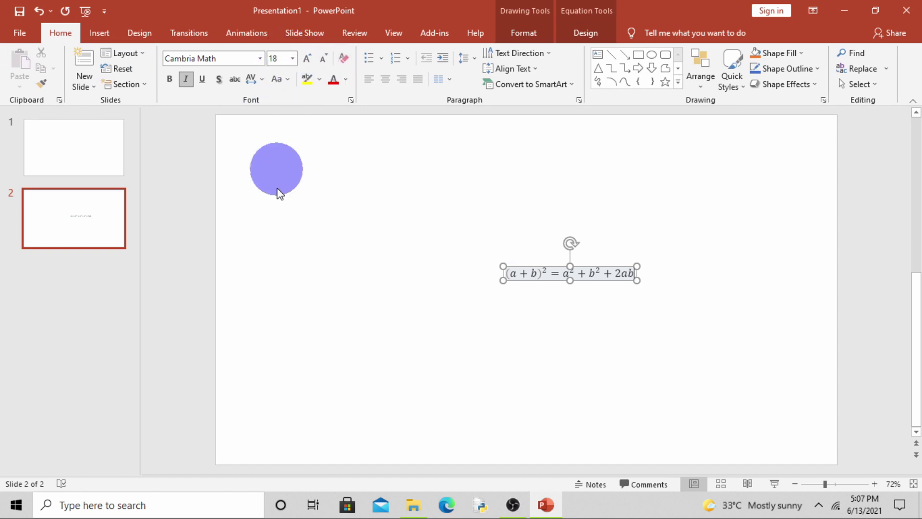
click(293, 58)
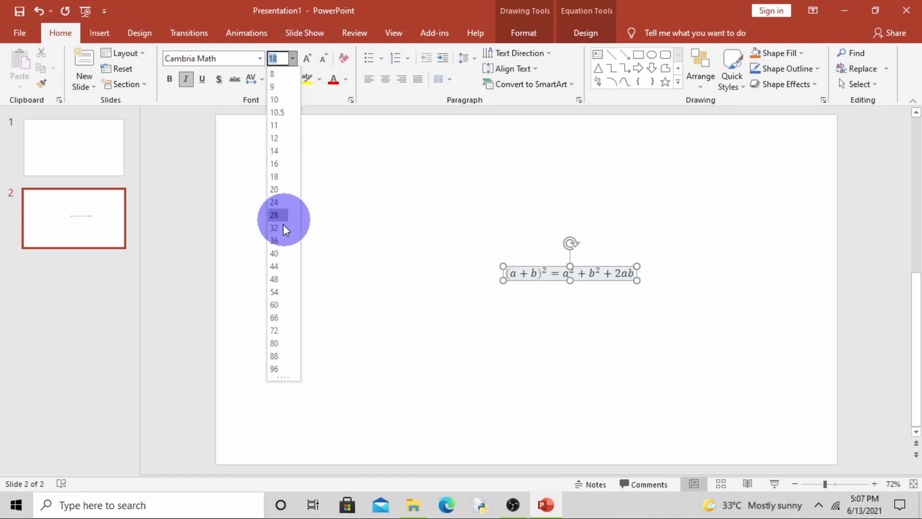
click(276, 254)
- Move the equation box up near the top centre of the slide
drag(706, 273, 691, 264)
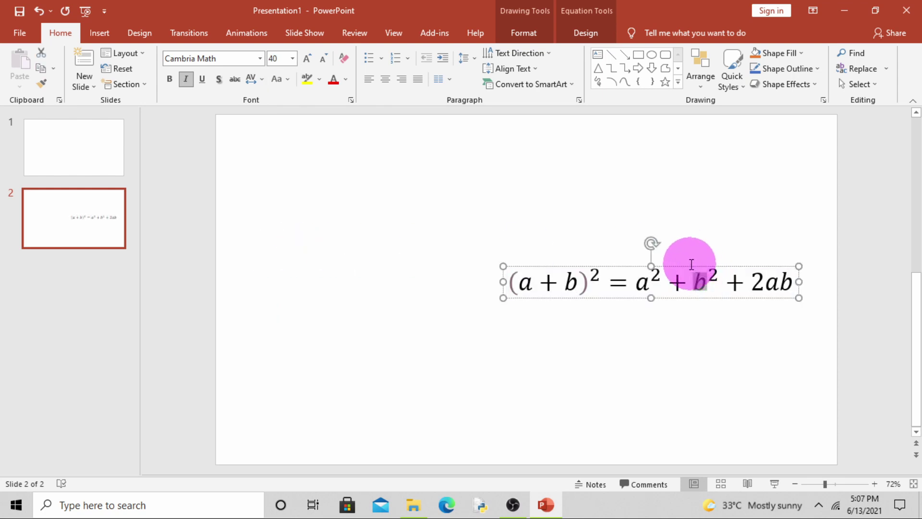
click(694, 312)
click(678, 282)
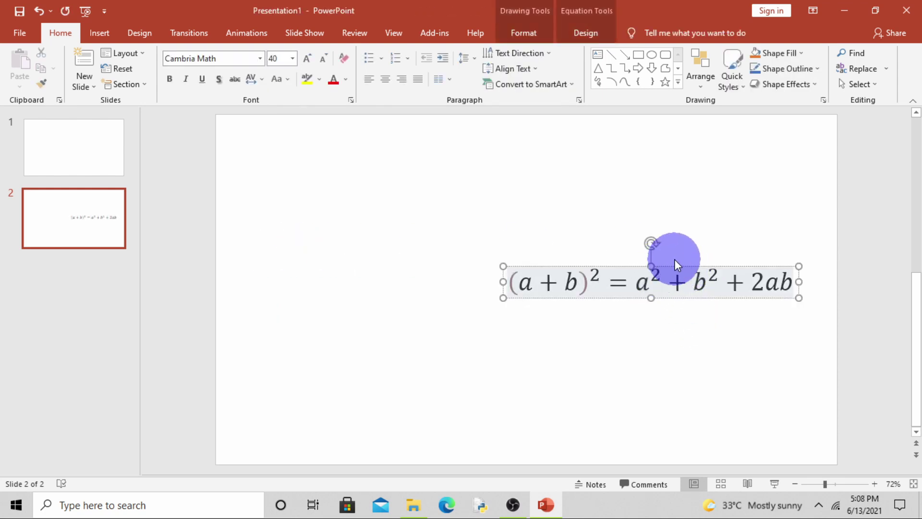
mouse_move(669, 261)
mouse_down()
mouse_move(560, 181)
mouse_move(530, 132)
mouse_move(515, 173)
mouse_move(535, 166)
mouse_up()
click(490, 366)
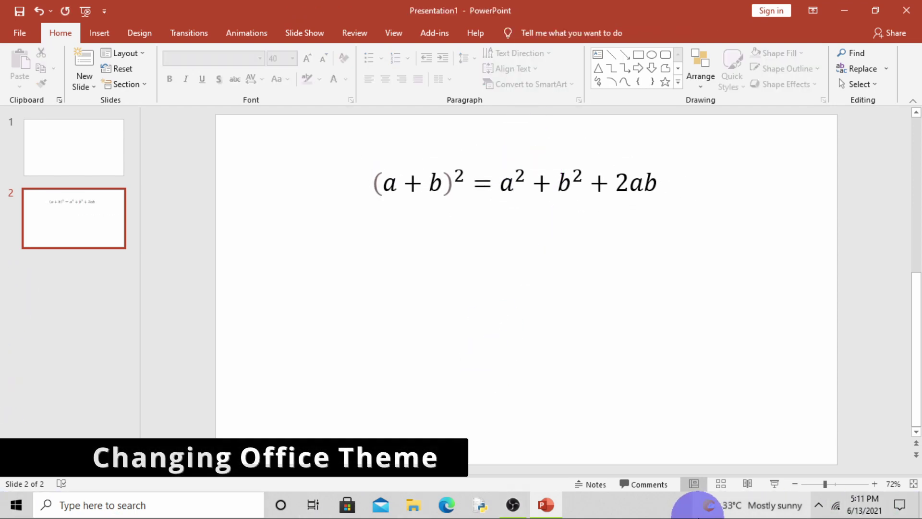
- Set the Office theme to Dark Gray in PowerPoint Options
click(697, 505)
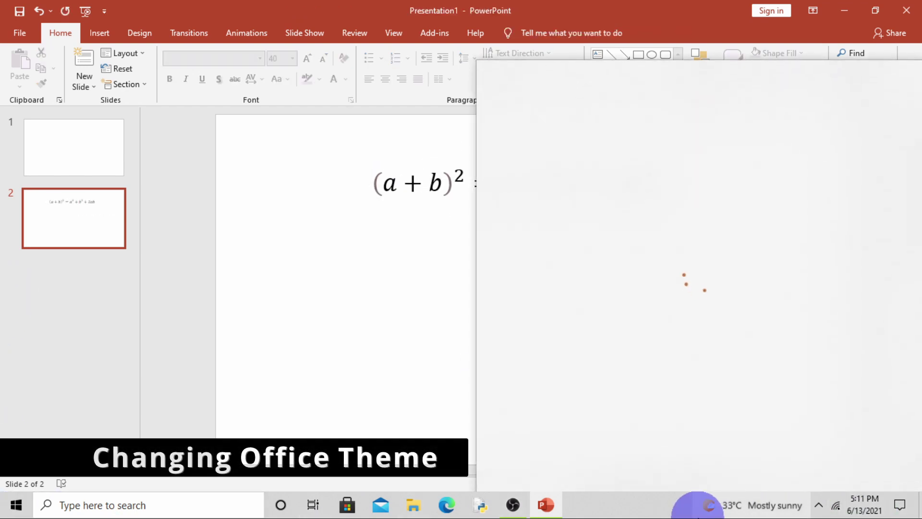
click(371, 264)
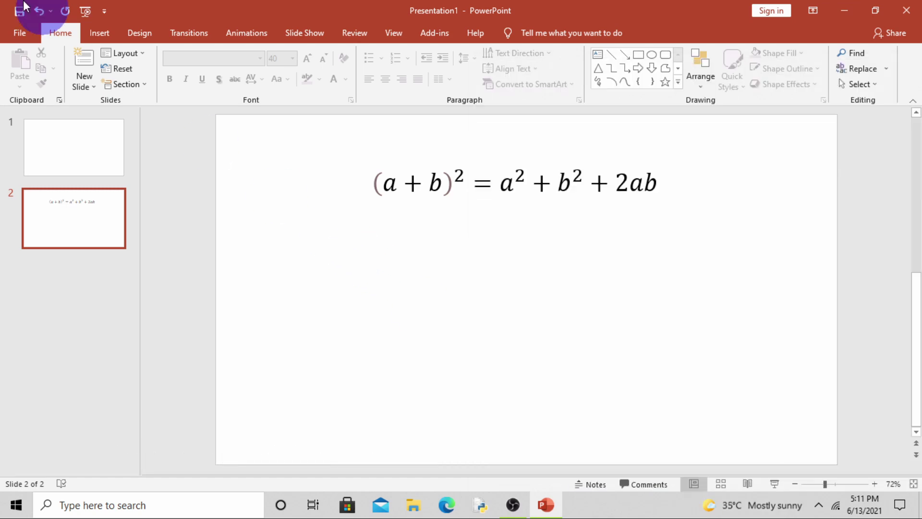
click(18, 33)
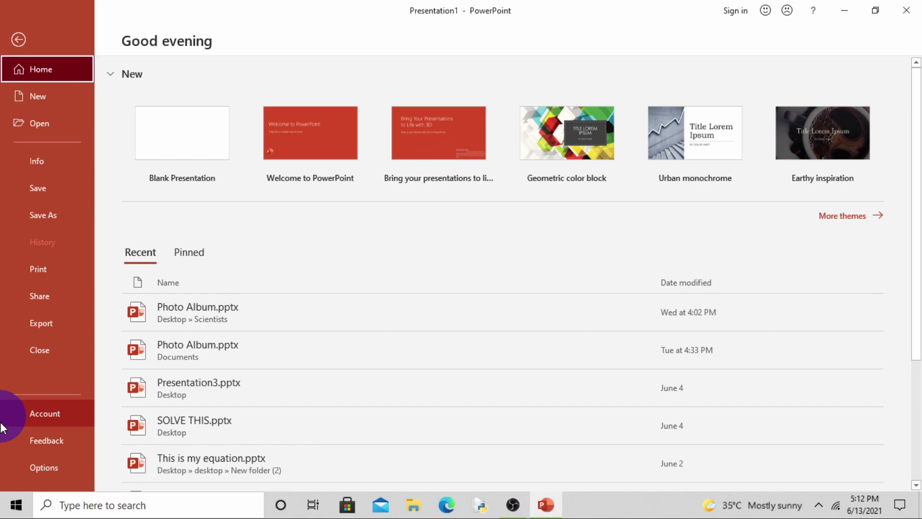
click(22, 470)
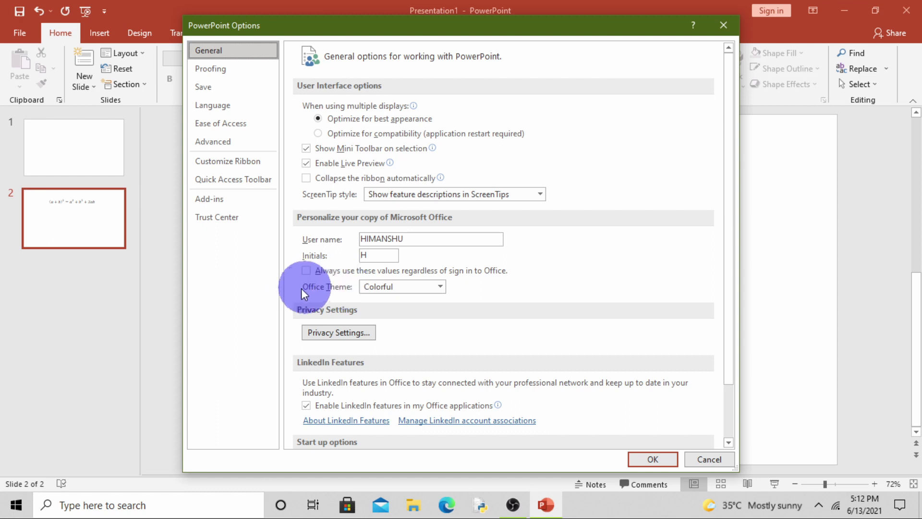
click(440, 286)
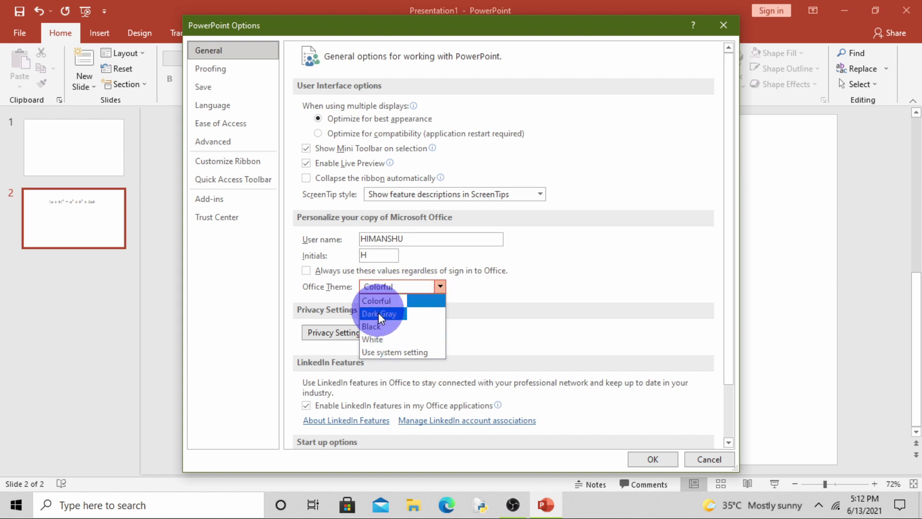
click(411, 313)
click(656, 463)
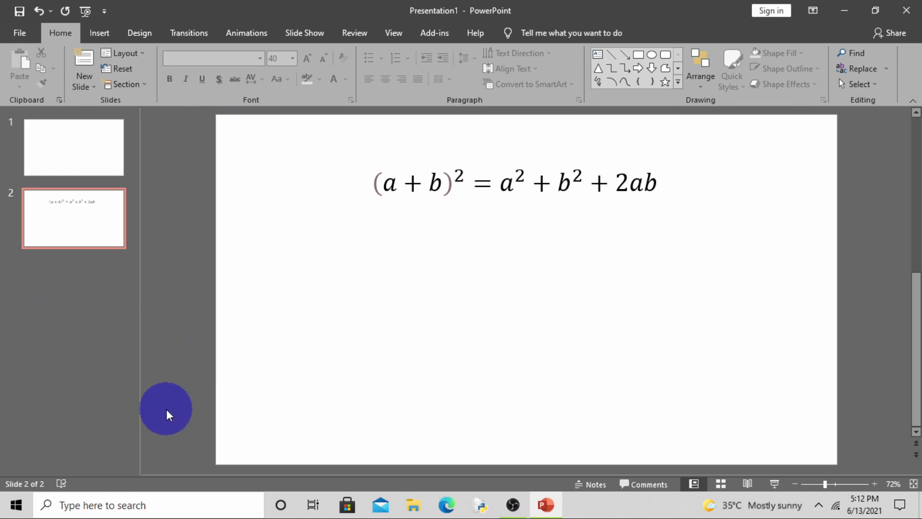
- Set the Office theme to Black in PowerPoint Options
click(19, 33)
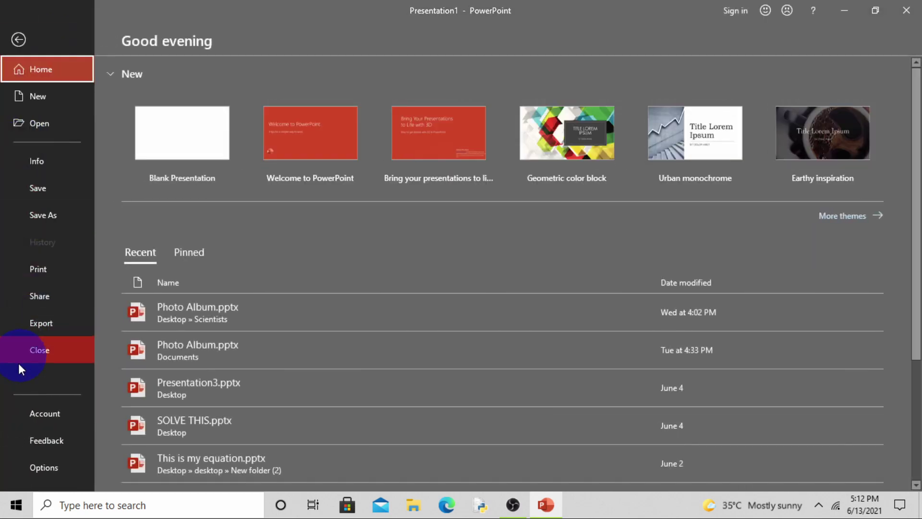
click(20, 468)
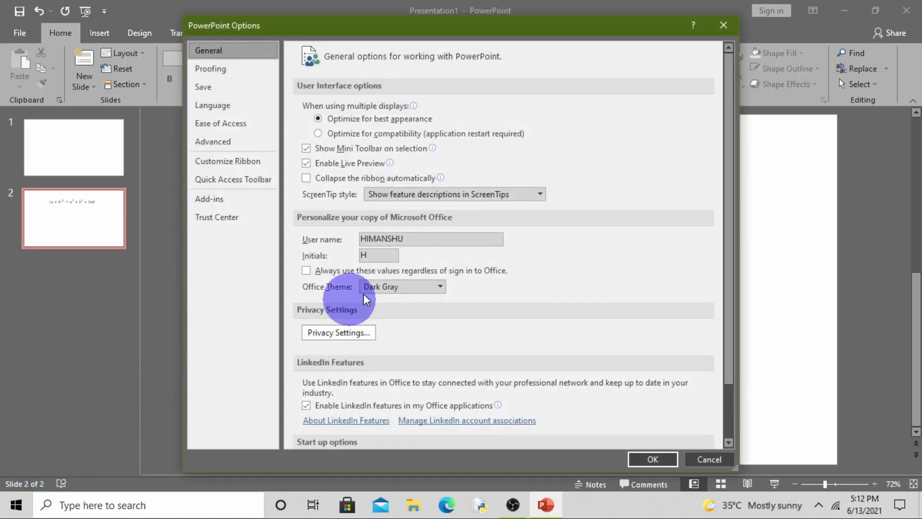
click(420, 287)
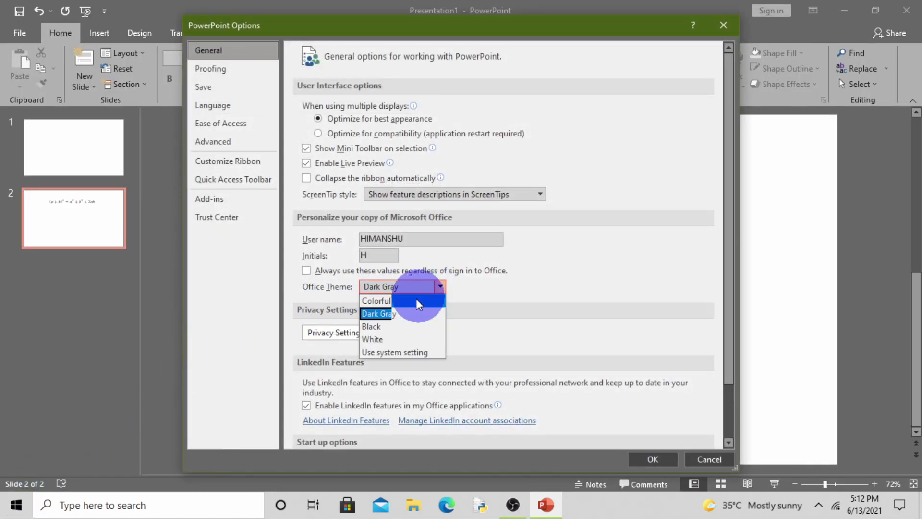
click(389, 326)
click(665, 460)
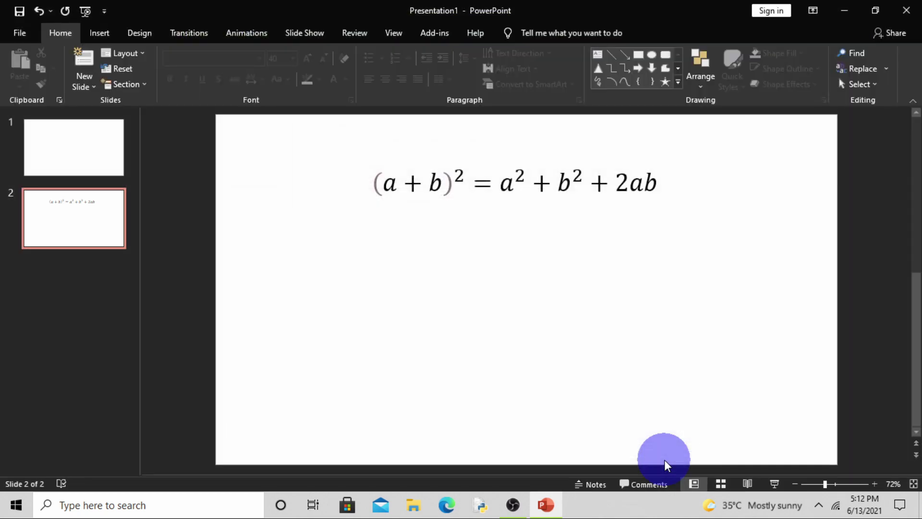
- Set the Office theme to White in PowerPoint Options
click(20, 34)
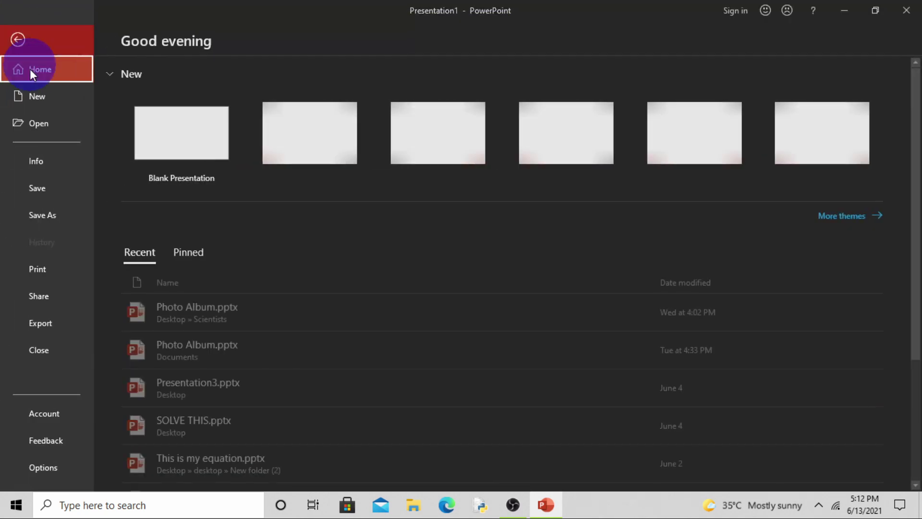
click(39, 468)
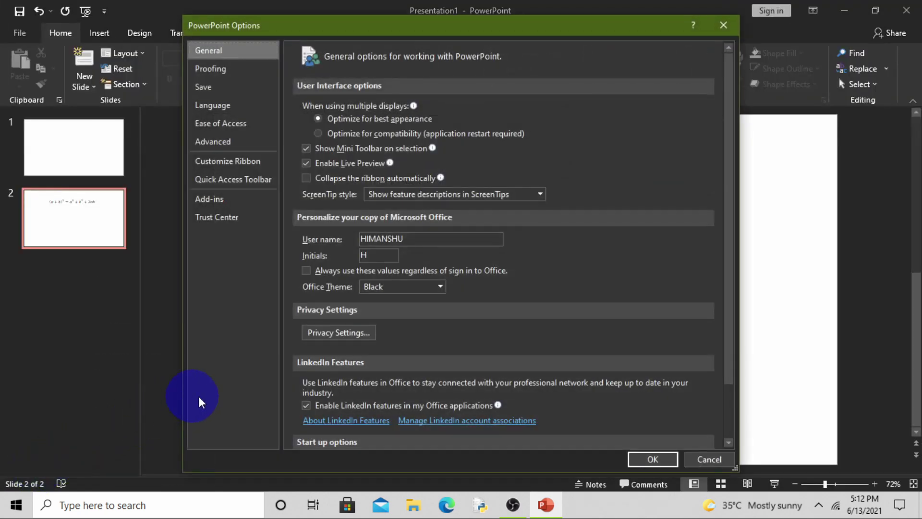
click(425, 287)
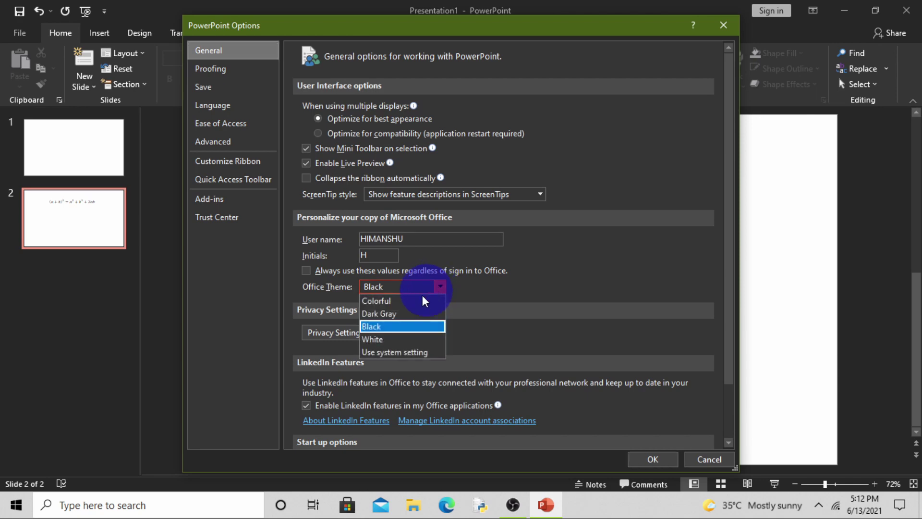
click(393, 339)
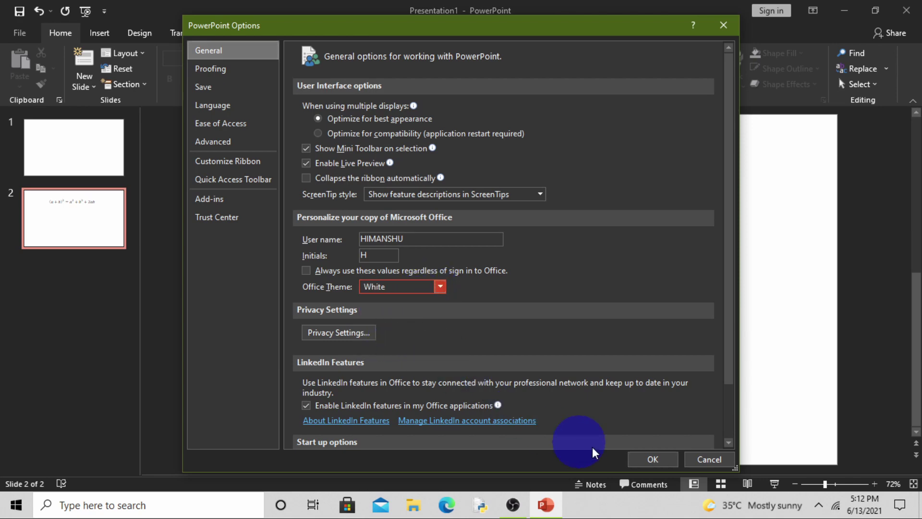
click(654, 459)
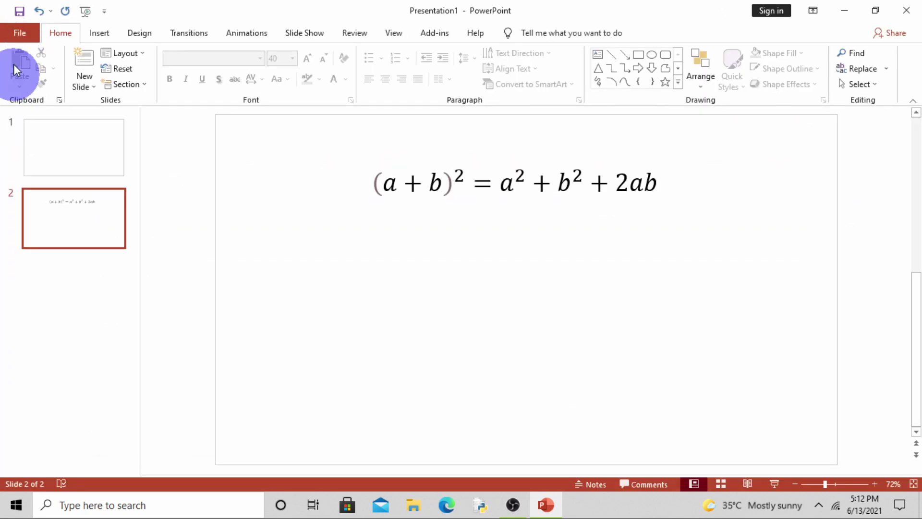
- Set the Office theme back to Colorful in PowerPoint Options
click(18, 38)
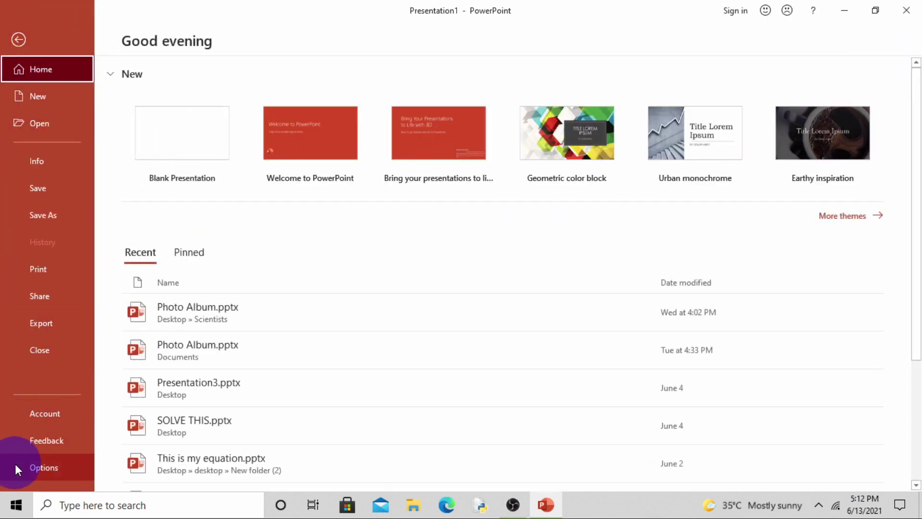
click(15, 468)
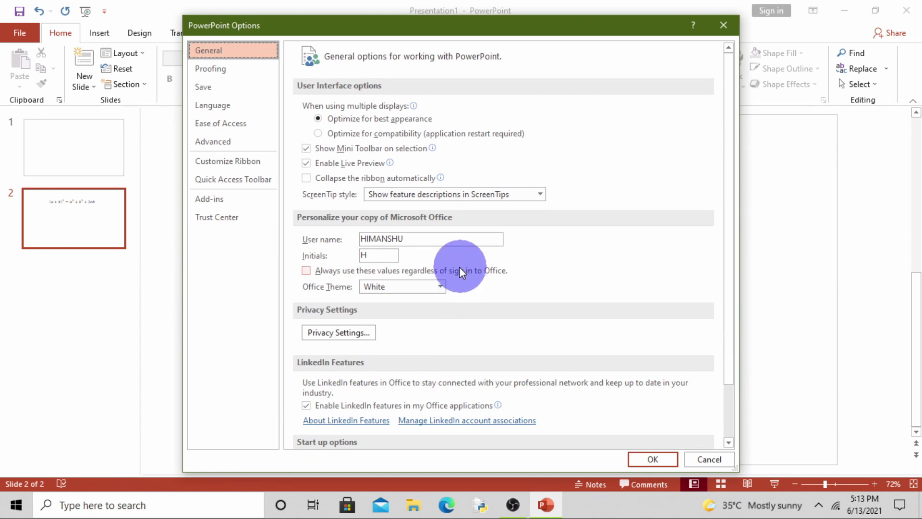
click(438, 286)
click(418, 300)
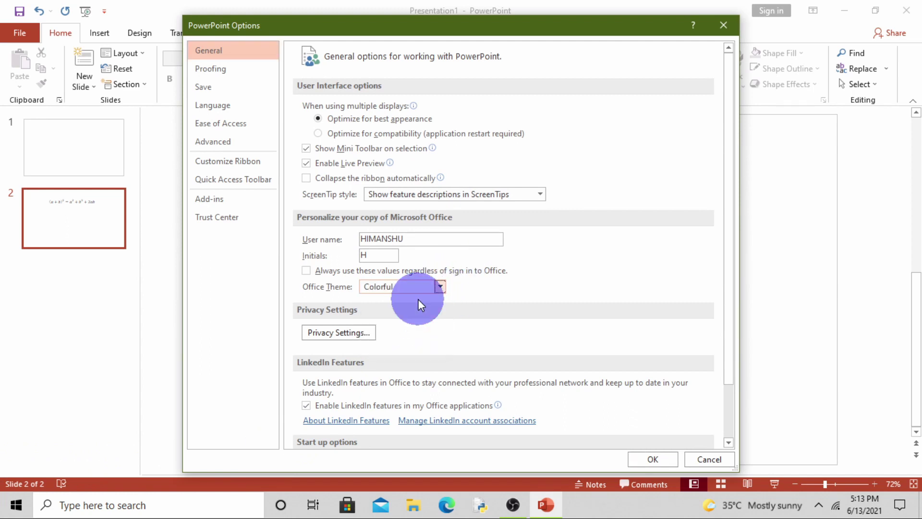
click(672, 452)
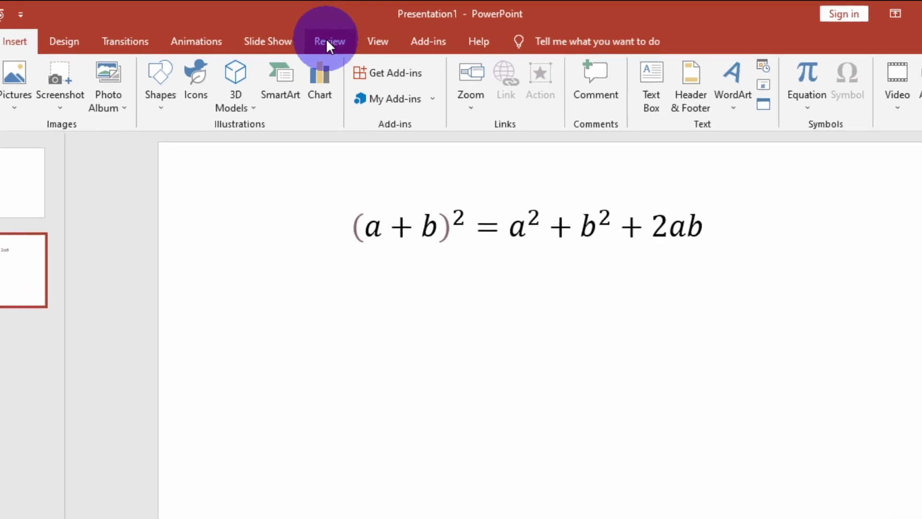
- Post a new comment reading 'Nice' on the equation slide
click(327, 41)
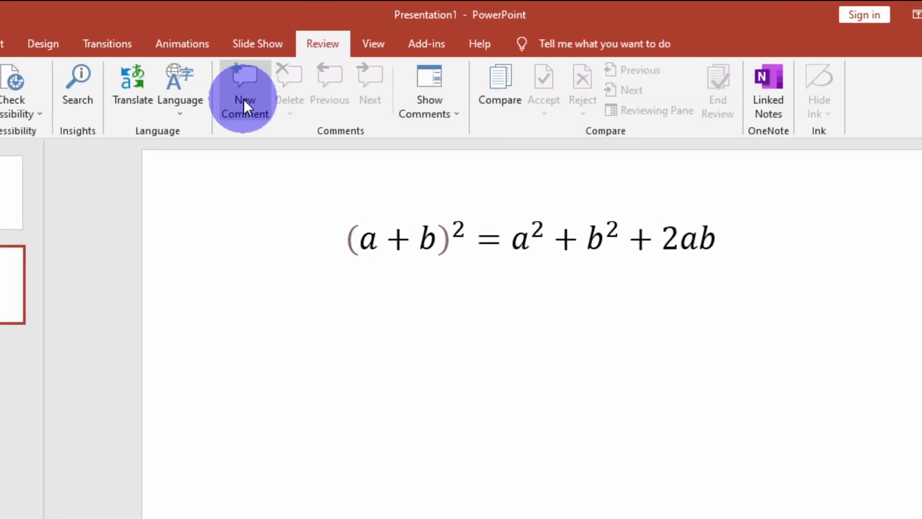
click(244, 99)
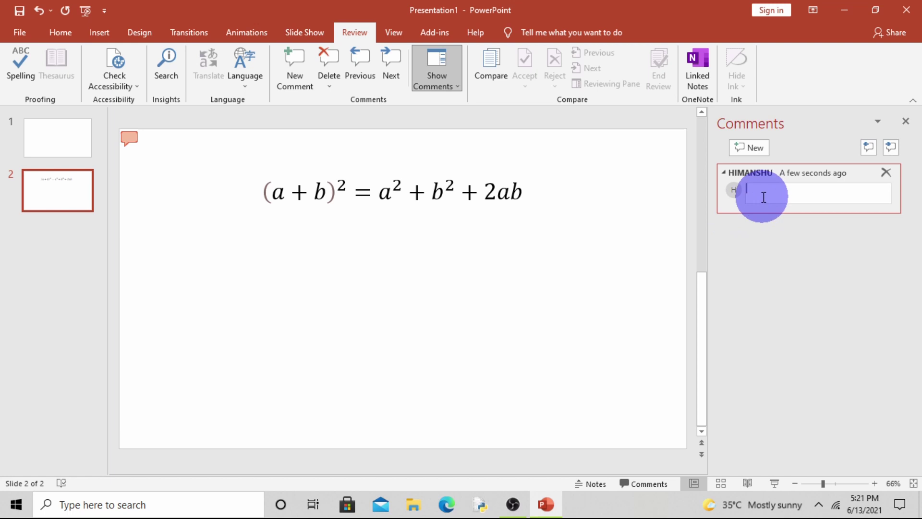
text(Nice)
key(Return)
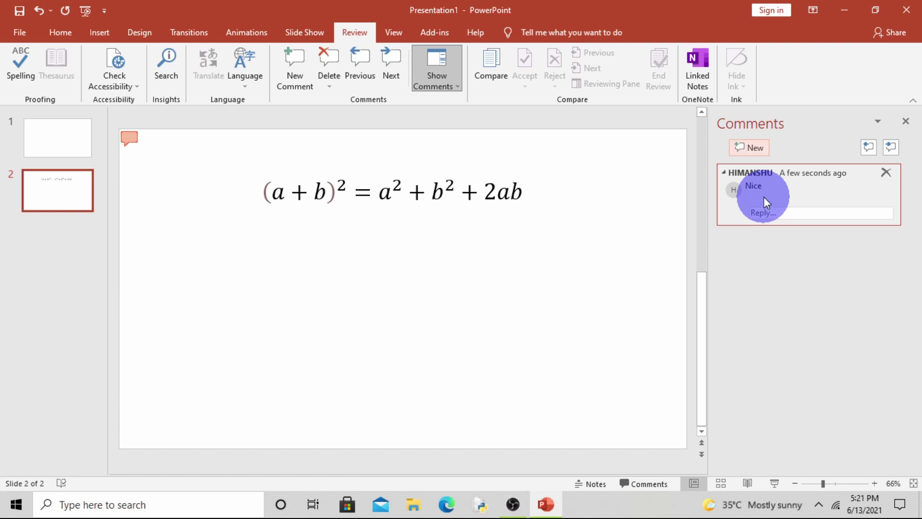
- Reply 'Thanks' to the Nice comment
click(807, 213)
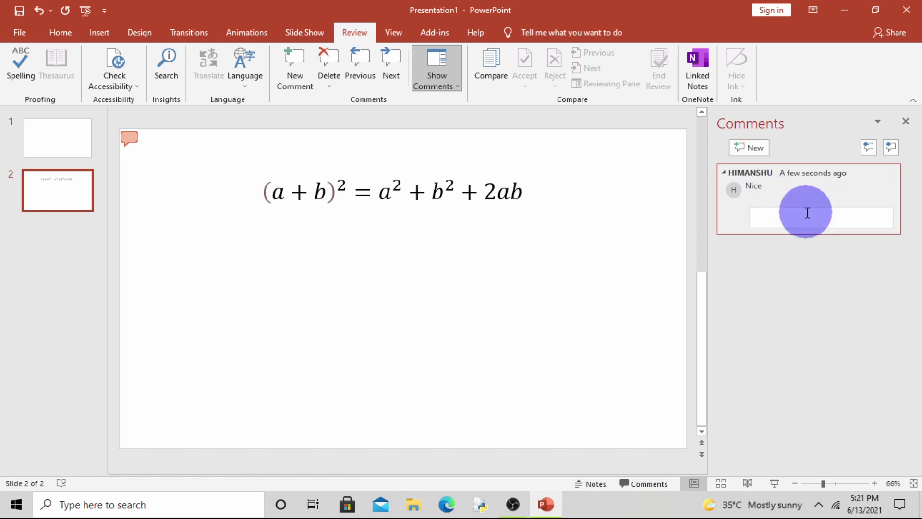
text(Thanks)
key(Return)
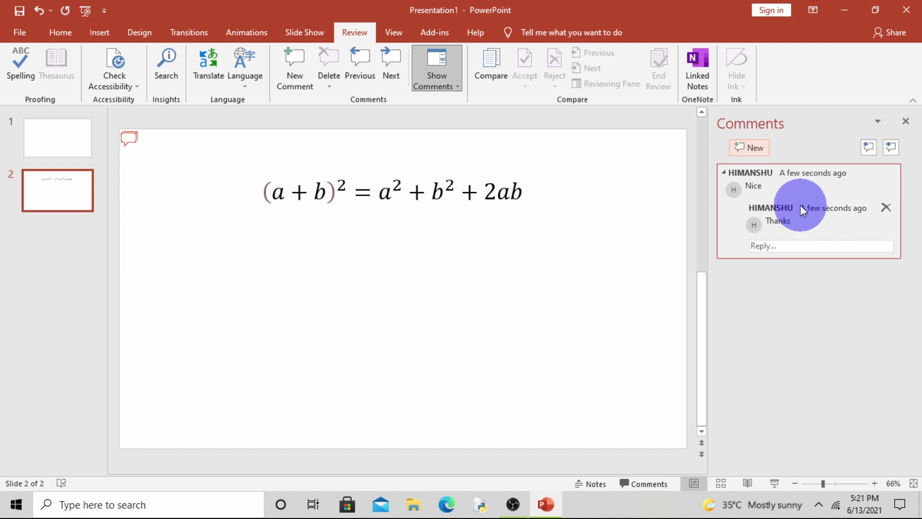
- Add an empty second comment on slide 2, then step back and forth between the comments
click(756, 148)
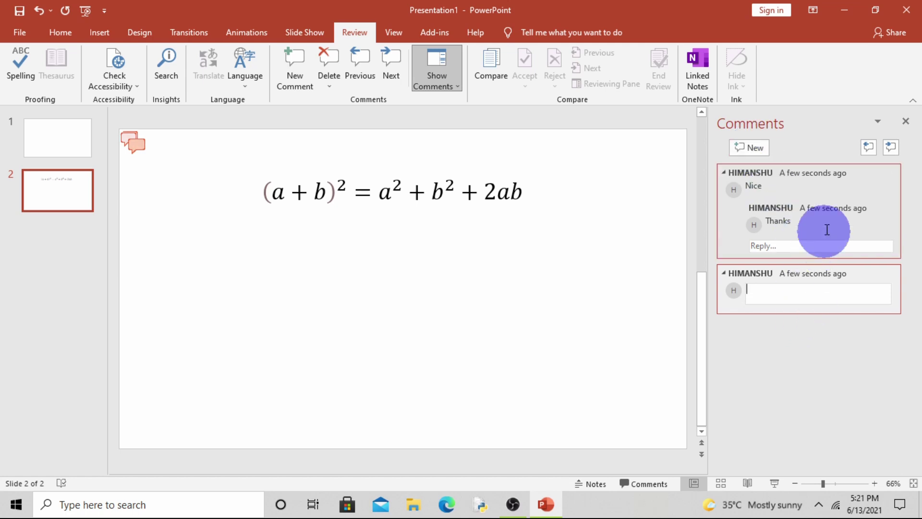
click(872, 150)
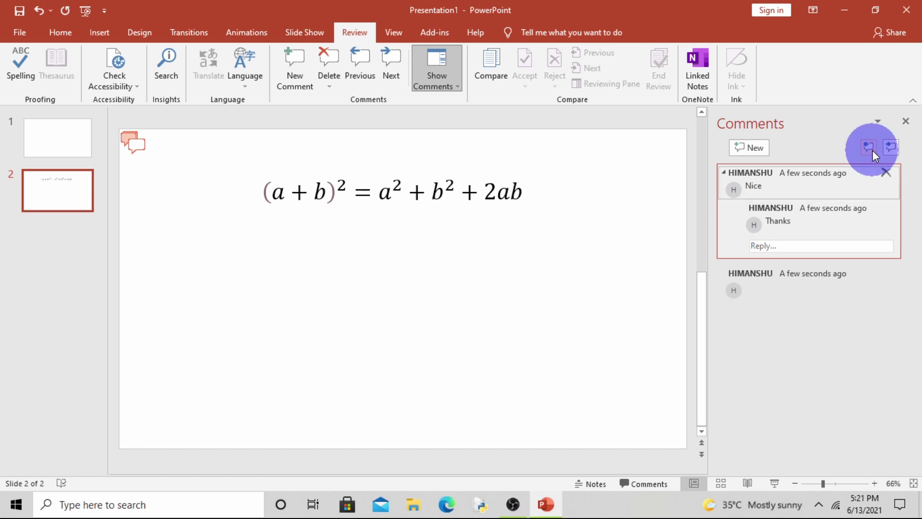
click(886, 145)
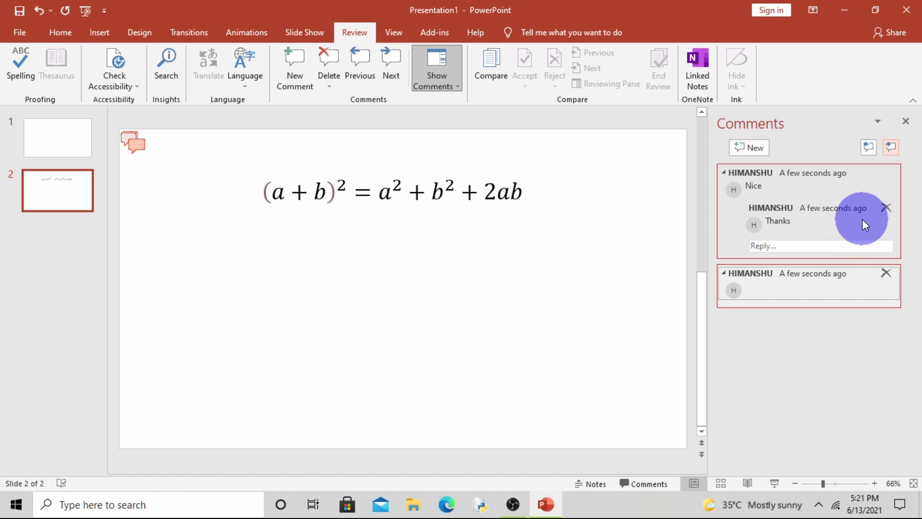
- Try moving the Comments pane to a new position
click(880, 121)
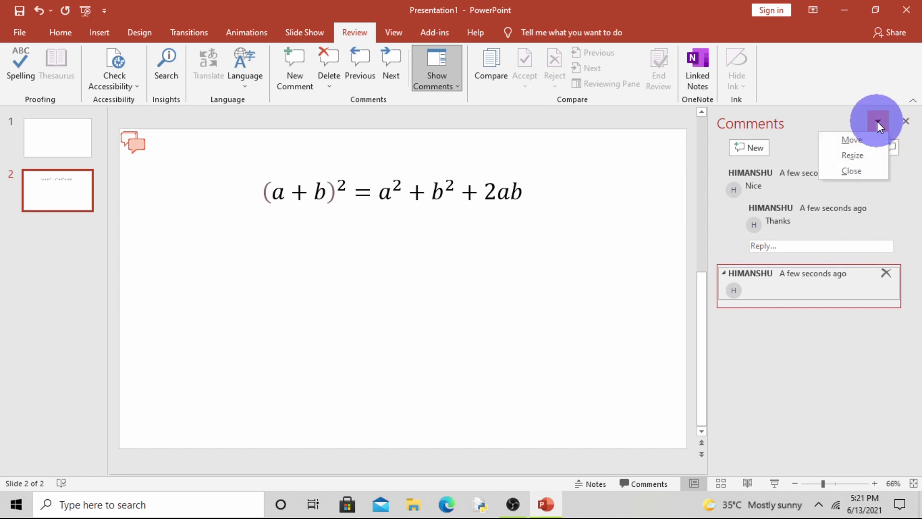
click(853, 141)
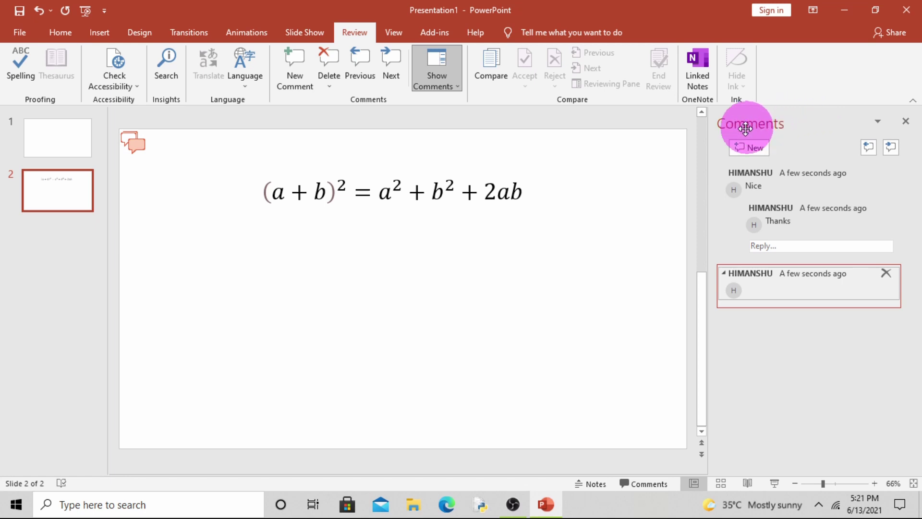
drag(751, 128, 831, 114)
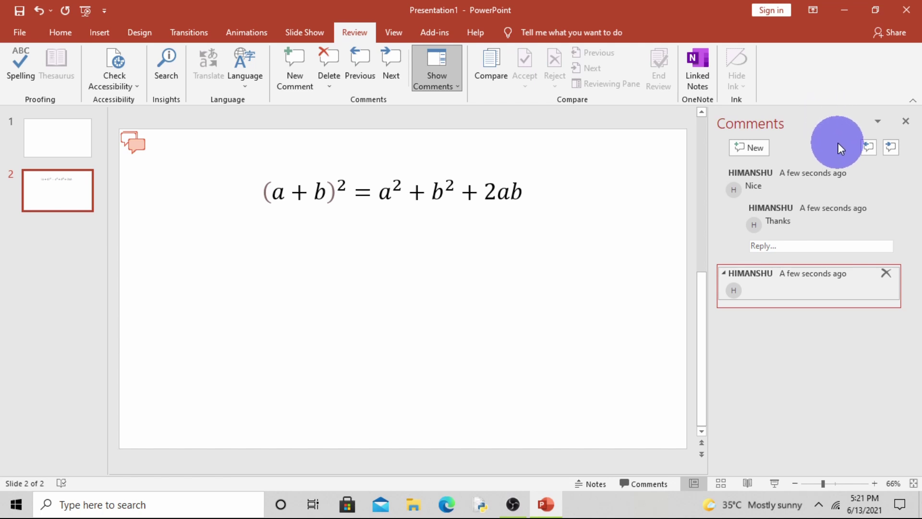
- Widen the Comments pane leftward, then close it
click(877, 121)
click(854, 153)
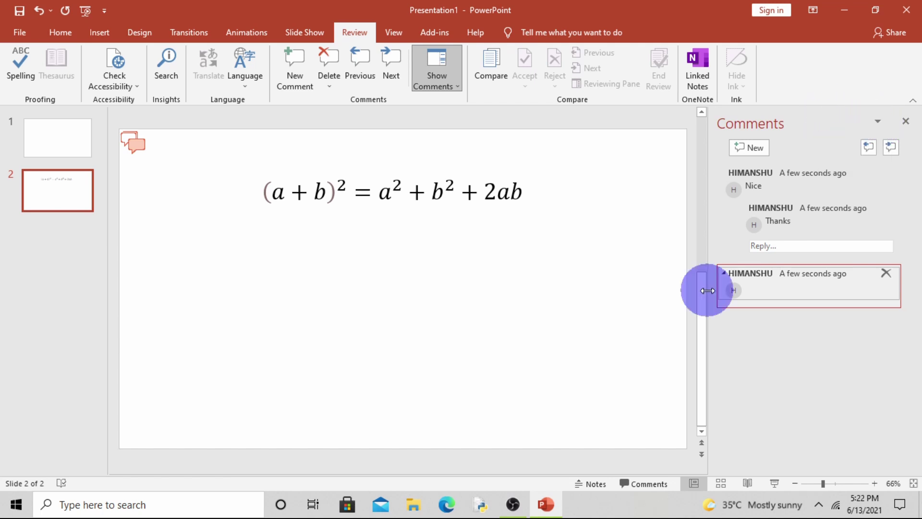
drag(706, 292, 683, 299)
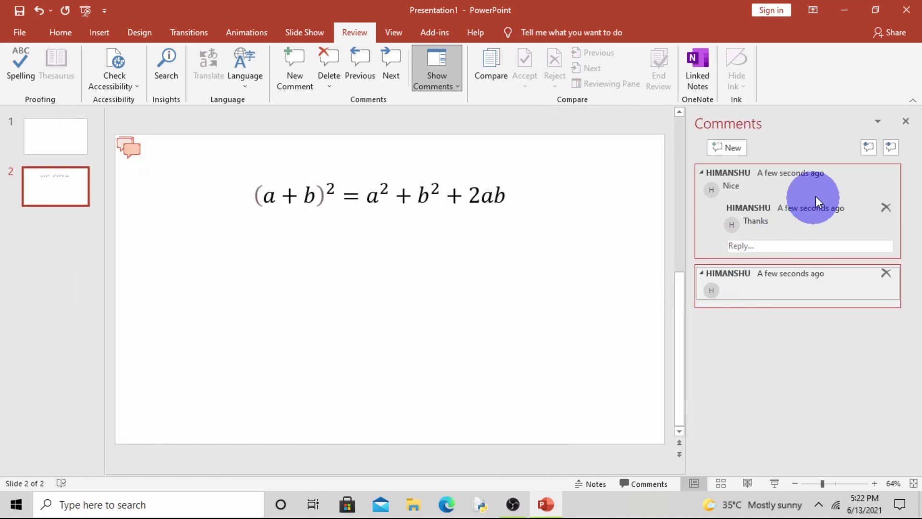
click(877, 120)
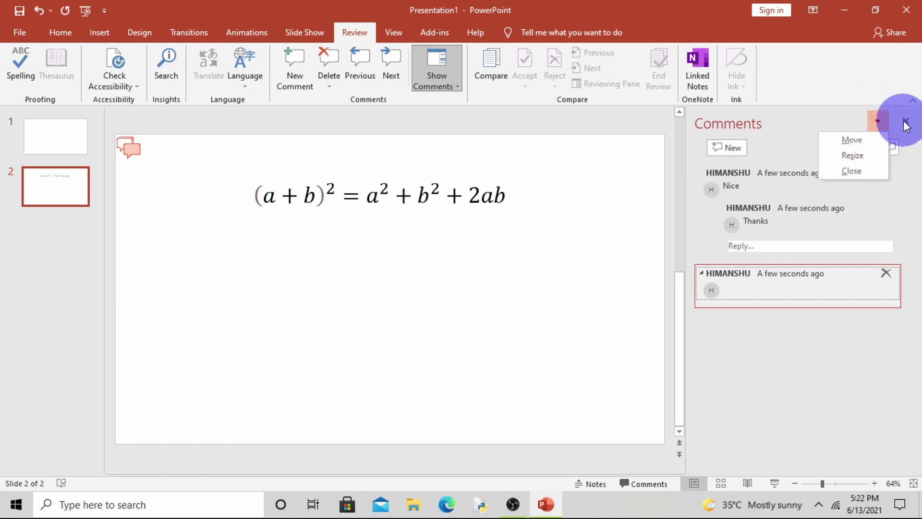
click(861, 168)
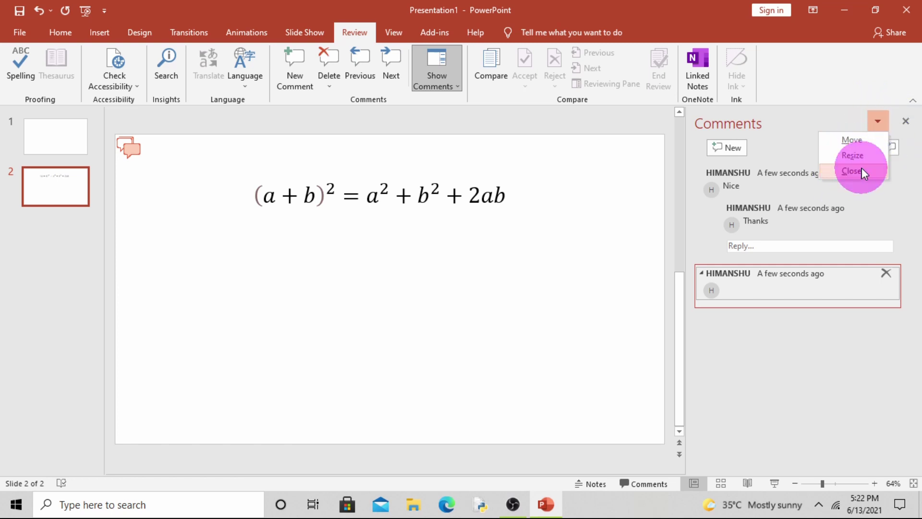
- Reopen the Comments pane and delete the empty comment and the Nice/Thanks thread
click(441, 83)
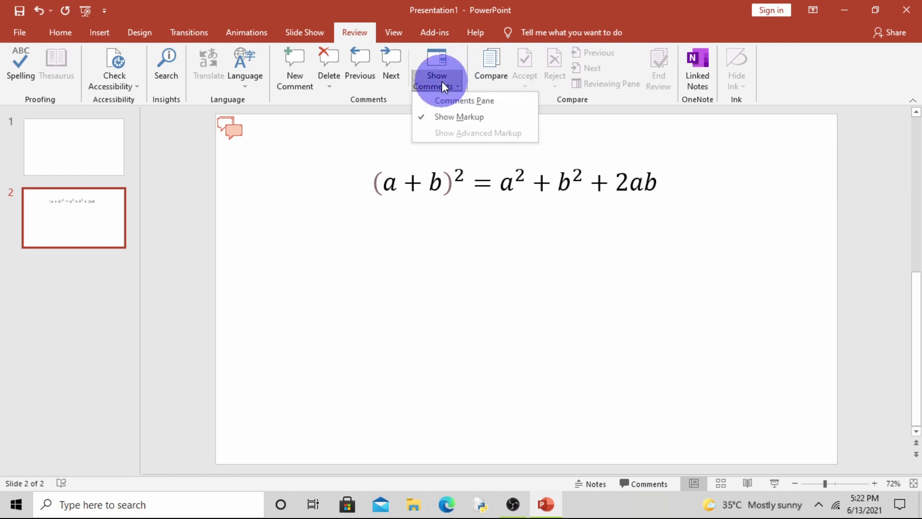
click(449, 102)
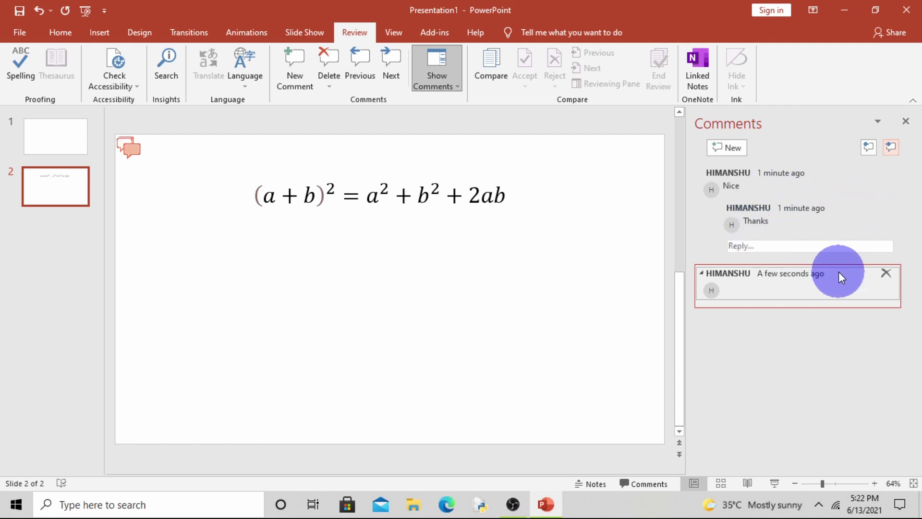
click(886, 274)
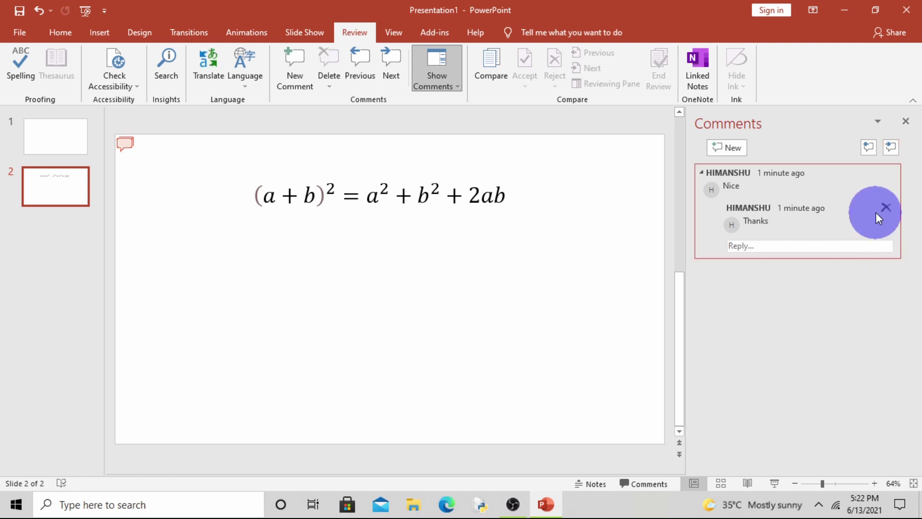
click(885, 174)
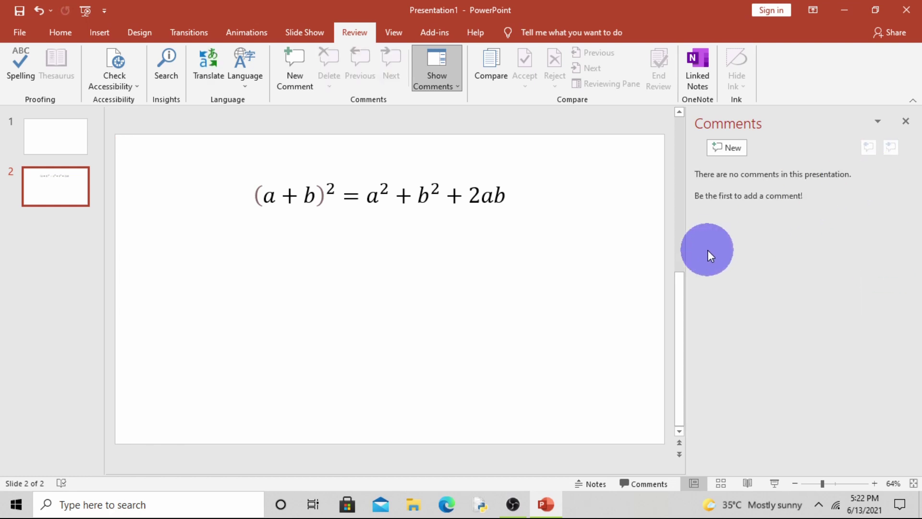
- Hide the empty Comments pane with Show Comments on the Review tab
click(904, 120)
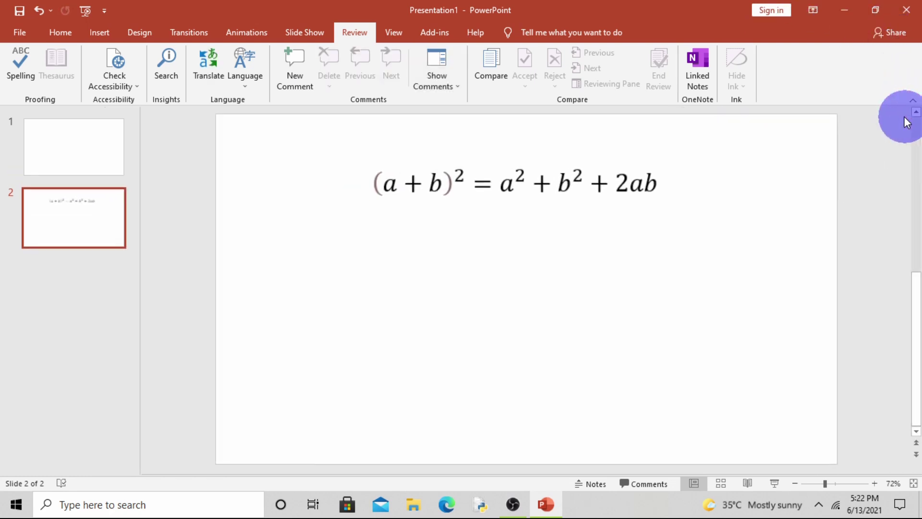